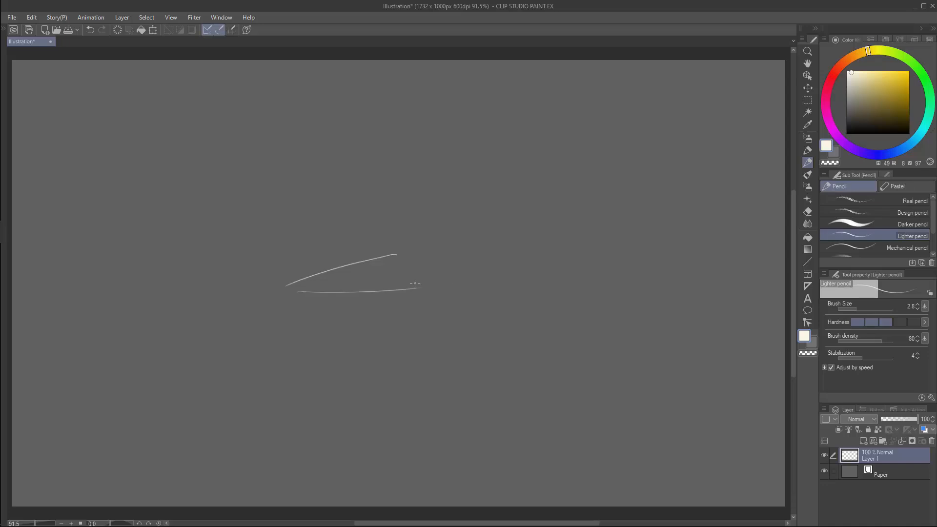
Sketch a tall tower box in perspective and the right-hand corner edges of the wide base block beneath it.
mouse_move(425, 166)
left_mouse_down()
mouse_move(424, 248)
mouse_move(459, 160)
mouse_move(477, 225)
left_mouse_up()
mouse_move(474, 164)
left_mouse_down()
mouse_move(509, 157)
mouse_move(504, 261)
mouse_move(471, 250)
mouse_move(426, 267)
mouse_move(467, 266)
left_mouse_up()
left_click_drag(475, 232, 476, 258)
mouse_move(477, 264)
left_mouse_down()
mouse_move(507, 246)
mouse_move(480, 262)
mouse_move(535, 255)
left_mouse_up()
left_click_drag(535, 256, 446, 303)
left_click_drag(399, 293, 466, 295)
left_click_drag(539, 258, 541, 313)
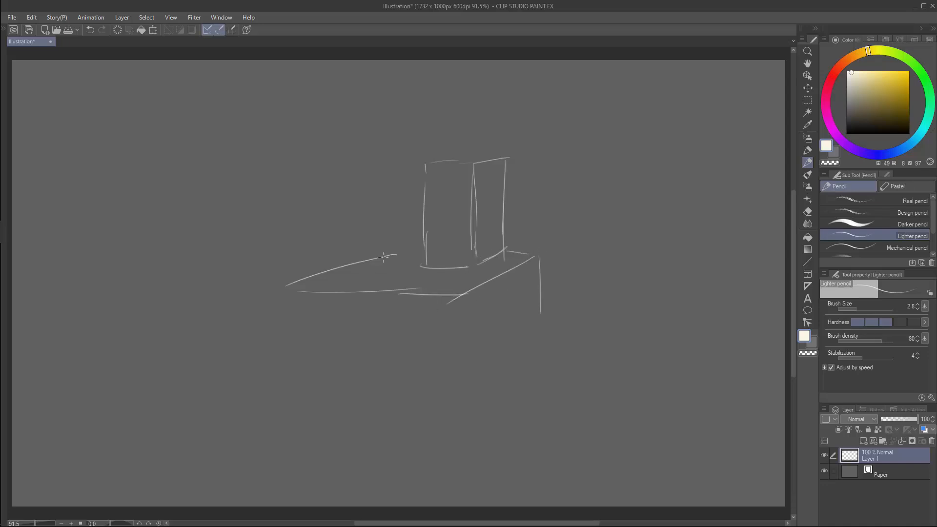
Extend the base block's left-hand edges and add floor divisions and a top face to the tower.
left_click_drag(381, 256, 419, 253)
left_click_drag(293, 300, 303, 367)
mouse_move(300, 330)
left_mouse_down()
mouse_move(465, 326)
mouse_move(407, 291)
left_mouse_up()
mouse_move(427, 234)
left_mouse_down()
mouse_move(475, 235)
mouse_move(504, 219)
left_mouse_up()
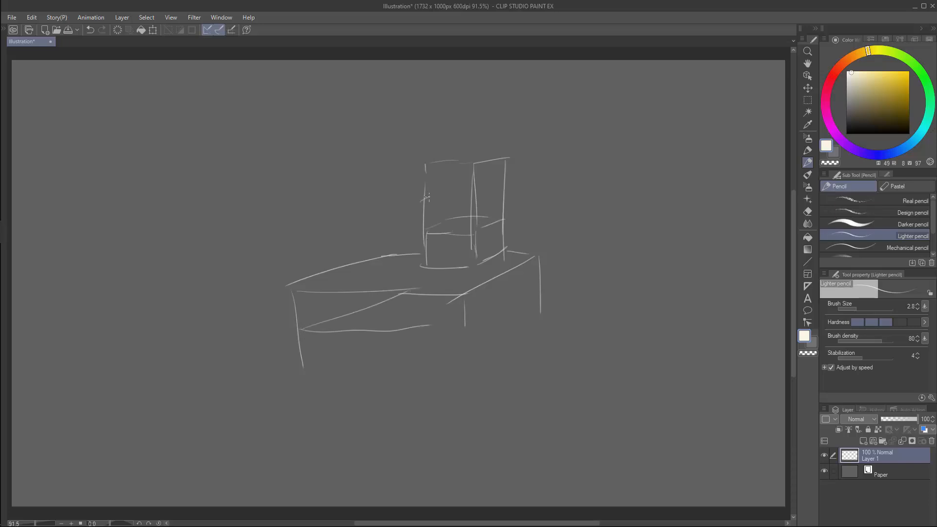
left_click_drag(420, 202, 503, 188)
left_click_drag(457, 155, 457, 197)
mouse_move(426, 166)
left_mouse_down()
mouse_move(485, 164)
mouse_move(458, 153)
mouse_move(498, 153)
left_mouse_up()
Complete the base block with a middle floor level, inner vertical edges and a closed bottom outline.
mouse_move(464, 305)
left_mouse_down()
mouse_move(465, 330)
mouse_move(520, 304)
left_mouse_up()
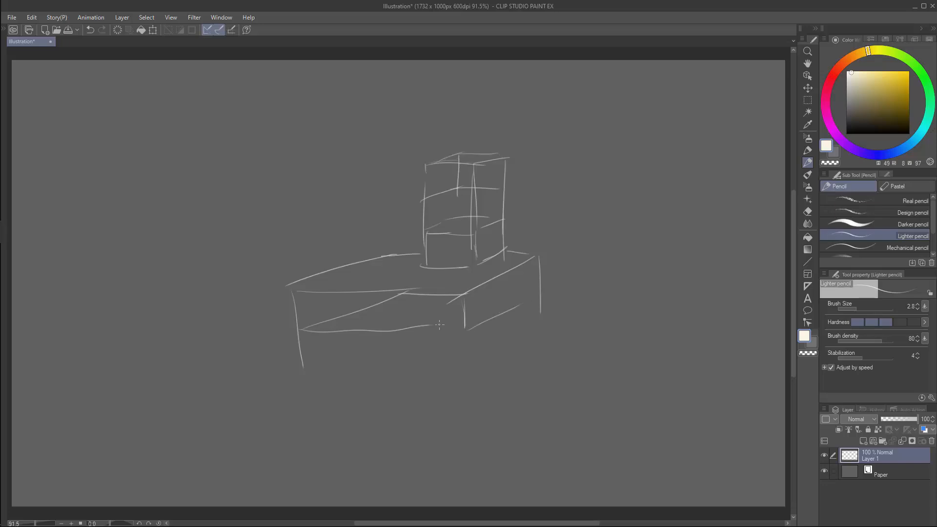
left_click_drag(414, 326, 457, 322)
left_click_drag(539, 292, 485, 327)
left_click_drag(390, 256, 395, 372)
mouse_move(385, 301)
left_mouse_down()
mouse_move(534, 292)
mouse_move(541, 343)
left_mouse_up()
left_click_drag(461, 331, 469, 384)
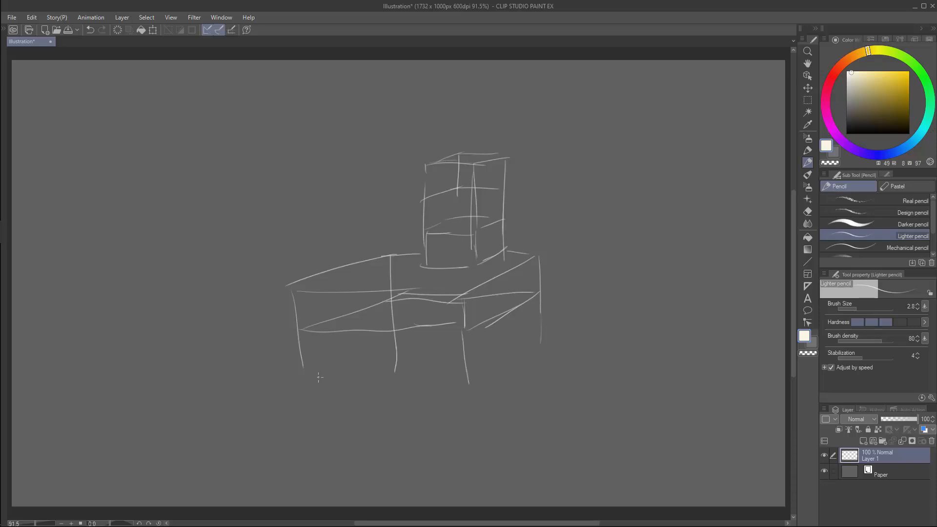
left_click_drag(310, 376, 487, 370)
mouse_move(299, 372)
left_mouse_down()
mouse_move(386, 337)
mouse_move(541, 326)
left_mouse_up()
left_click_drag(543, 330, 470, 368)
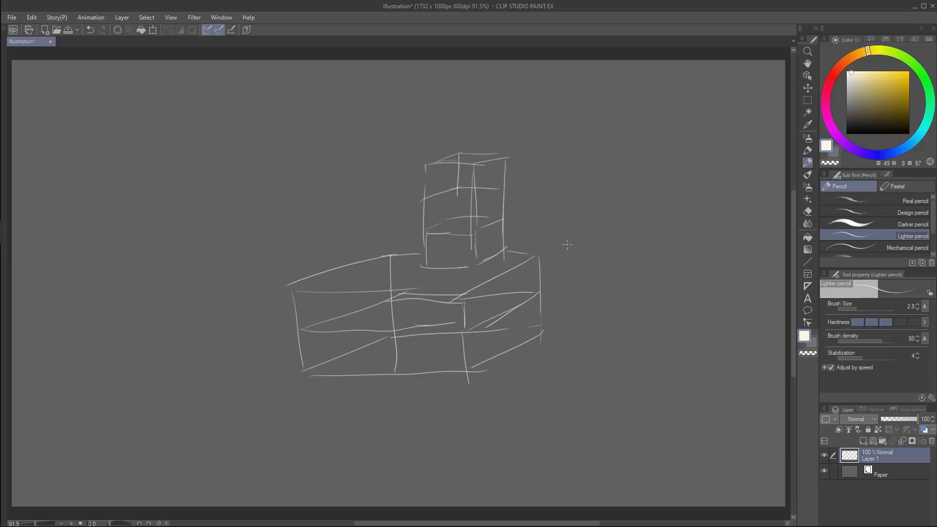
Mark the tower's top and the base's underside with outward arrows, and sketch a side wing with a downward arrow beneath it.
left_click_drag(470, 158, 467, 123)
left_click_drag(435, 360, 434, 396)
left_click_drag(511, 273, 621, 265)
mouse_move(492, 279)
left_mouse_down()
mouse_move(494, 310)
mouse_move(567, 277)
left_mouse_up()
left_click_drag(499, 310, 616, 305)
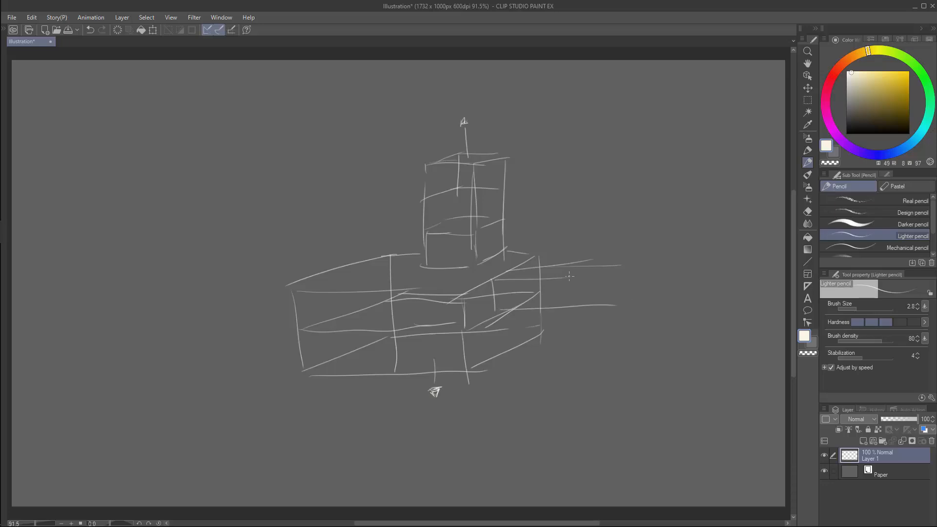
left_click_drag(557, 282, 620, 281)
mouse_move(519, 268)
left_mouse_down()
mouse_move(638, 267)
mouse_move(617, 282)
left_mouse_up()
mouse_move(656, 254)
left_mouse_down()
mouse_move(610, 297)
mouse_move(624, 370)
left_mouse_up()
left_click_drag(542, 294, 616, 295)
mouse_move(565, 311)
left_mouse_down()
mouse_move(572, 342)
mouse_move(565, 342)
left_mouse_up()
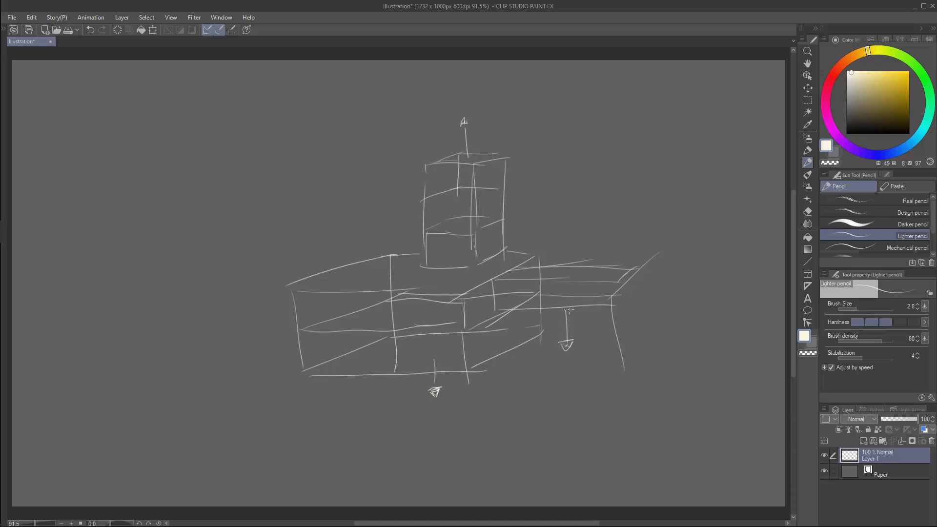
Draw up and down direction arrows beside the building and on its faces, labelling the base's lower floor with a 3.
mouse_move(96, 203)
left_mouse_down()
mouse_move(99, 233)
mouse_move(91, 204)
left_mouse_up()
left_click_drag(264, 116, 271, 135)
mouse_move(339, 341)
left_mouse_down()
mouse_move(340, 362)
mouse_move(342, 337)
mouse_move(321, 359)
left_mouse_up()
left_click_drag(567, 301, 566, 284)
left_click_drag(434, 358, 433, 346)
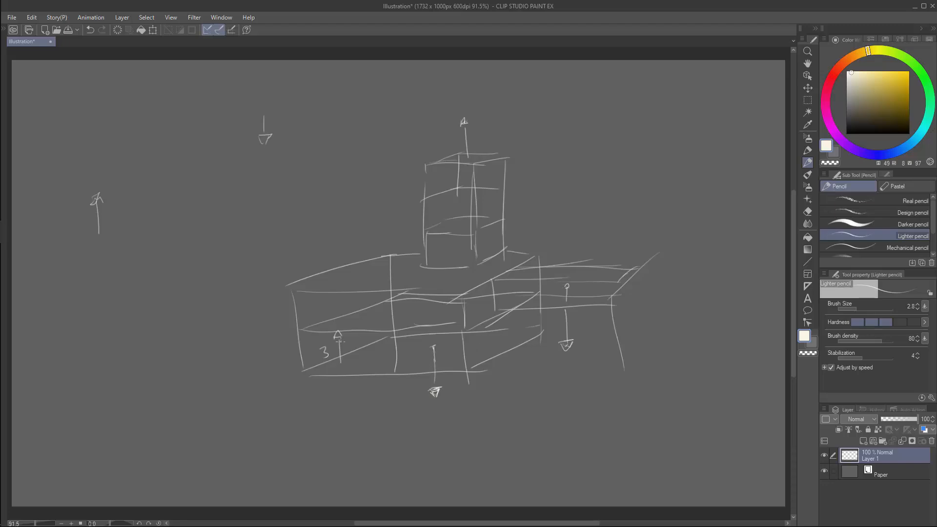
Hatch the side wing's underside and the left part of the base block's middle floor, crossing out that floor.
left_click_drag(514, 310, 578, 307)
left_click_drag(325, 327, 346, 317)
left_click_drag(347, 327, 369, 312)
left_click_drag(371, 327, 378, 309)
left_click_drag(308, 329, 376, 300)
left_click_drag(301, 330, 376, 302)
mouse_move(523, 295)
left_mouse_down()
mouse_move(500, 305)
mouse_move(558, 307)
left_mouse_up()
mouse_move(337, 319)
left_mouse_down()
mouse_move(350, 333)
mouse_move(330, 333)
left_mouse_up()
Hatch the left parts of the base block's bottom and roof, and outline the tower's footprint on the roof.
left_click_drag(320, 365, 319, 382)
mouse_move(338, 357)
left_mouse_down()
mouse_move(337, 375)
mouse_move(351, 371)
left_mouse_up()
left_click_drag(366, 345, 363, 367)
mouse_move(376, 347)
left_mouse_down()
mouse_move(376, 368)
mouse_move(388, 366)
left_mouse_up()
mouse_move(324, 273)
left_mouse_down()
mouse_move(321, 293)
mouse_move(336, 291)
left_mouse_up()
mouse_move(353, 265)
left_mouse_down()
mouse_move(351, 287)
mouse_move(364, 286)
left_mouse_up()
left_click_drag(380, 262, 378, 281)
mouse_move(395, 257)
left_mouse_down()
mouse_move(393, 283)
mouse_move(443, 254)
mouse_move(474, 254)
left_mouse_up()
mouse_move(455, 253)
left_mouse_down()
mouse_move(503, 251)
mouse_move(485, 263)
mouse_move(424, 264)
left_mouse_up()
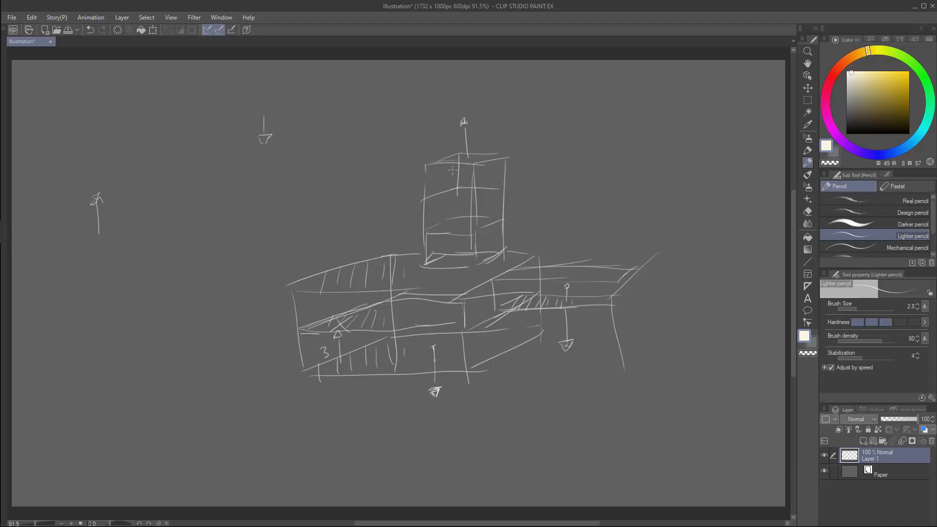
Hatch the tower's top face and close the outline of its upper floor level.
left_click_drag(446, 161, 454, 154)
left_click_drag(456, 161, 475, 153)
left_click_drag(477, 159, 485, 153)
left_click_drag(432, 205, 481, 204)
Hatch the remaining part of the base block's roof and the right part of its middle floor.
mouse_move(383, 256)
left_mouse_down()
mouse_move(520, 249)
mouse_move(470, 295)
left_mouse_up()
left_click_drag(303, 293, 473, 282)
mouse_move(513, 256)
left_mouse_down()
mouse_move(483, 283)
mouse_move(463, 275)
left_mouse_up()
left_click_drag(458, 261, 441, 285)
mouse_move(435, 257)
left_mouse_down()
mouse_move(414, 288)
mouse_move(398, 284)
mouse_move(388, 317)
left_mouse_up()
left_click_drag(404, 311, 405, 327)
mouse_move(416, 305)
left_mouse_down()
mouse_move(418, 329)
mouse_move(445, 328)
left_mouse_up()
left_click_drag(457, 305, 460, 314)
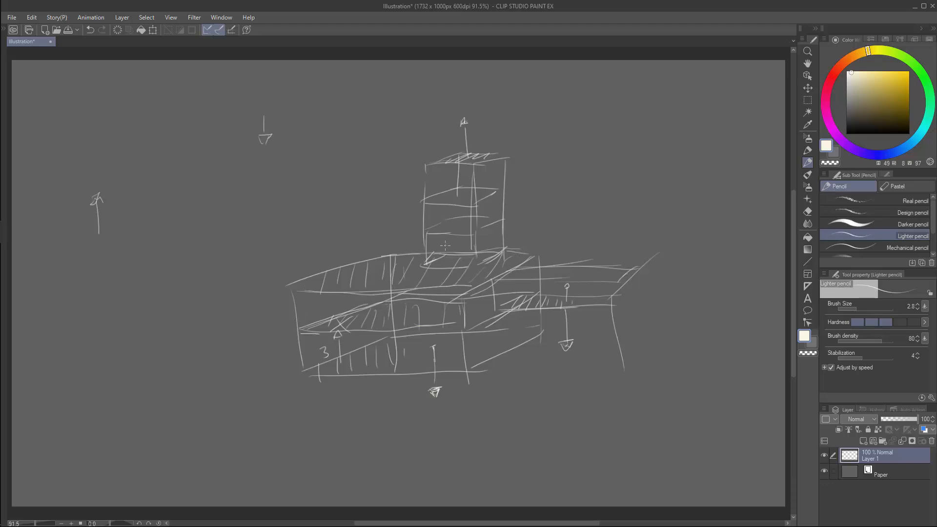
Hatch the tower's intermediate floors and draw another upward arrow beside the building.
left_click_drag(445, 229, 448, 219)
left_click_drag(463, 230, 470, 187)
left_click_drag(450, 197, 478, 194)
left_click_drag(165, 240, 166, 275)
mouse_move(159, 230)
left_mouse_down()
mouse_move(156, 238)
mouse_move(168, 234)
left_mouse_up()
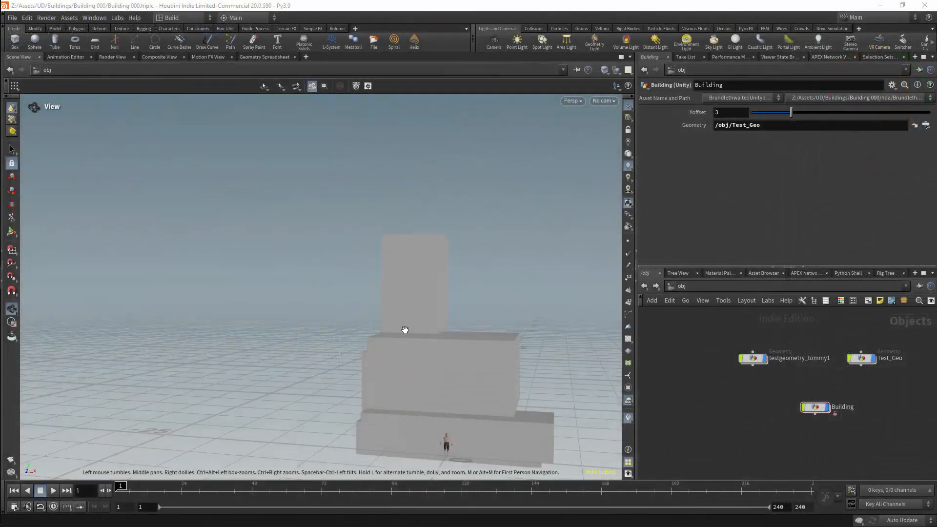
Switch to Houdini, hide the testgeometry_tommy1 figure and open the Building node's network.
right_click_drag(404, 328, 423, 233)
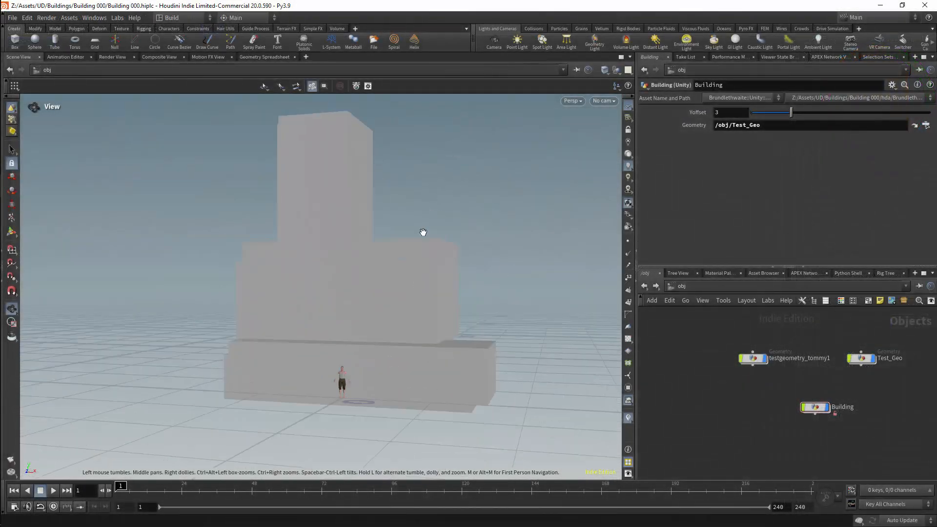
left_click(765, 358)
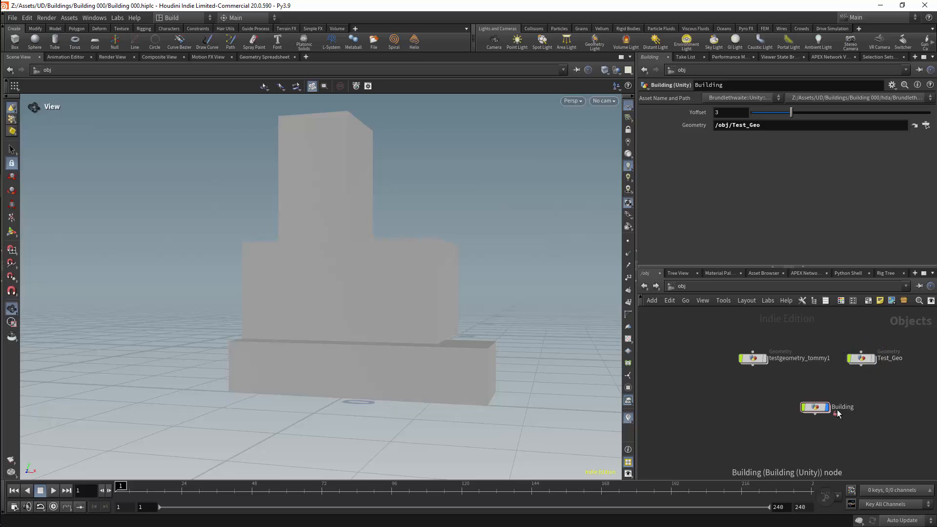
double_click(816, 407)
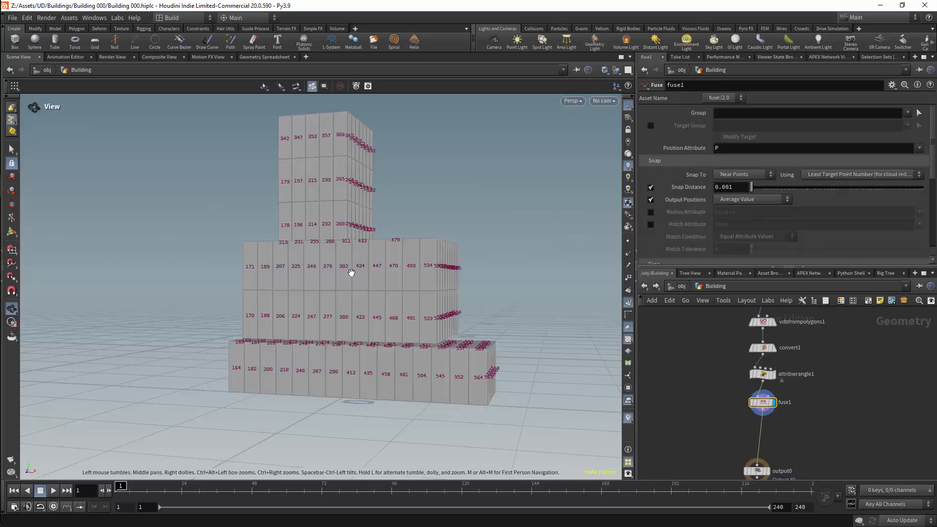
Move the output0 node further below fuse1 and align it with the node chain.
left_click_drag(522, 312, 359, 300)
middle_click_drag(777, 465, 758, 395)
left_click_drag(747, 398, 752, 426)
left_click_drag(531, 287, 492, 311)
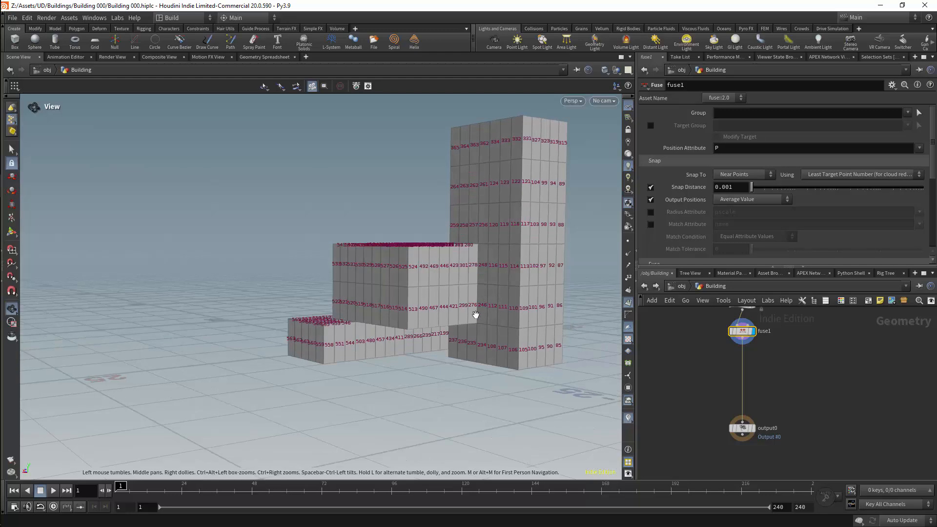
right_click_drag(478, 315, 517, 293)
left_click_drag(517, 292, 498, 324)
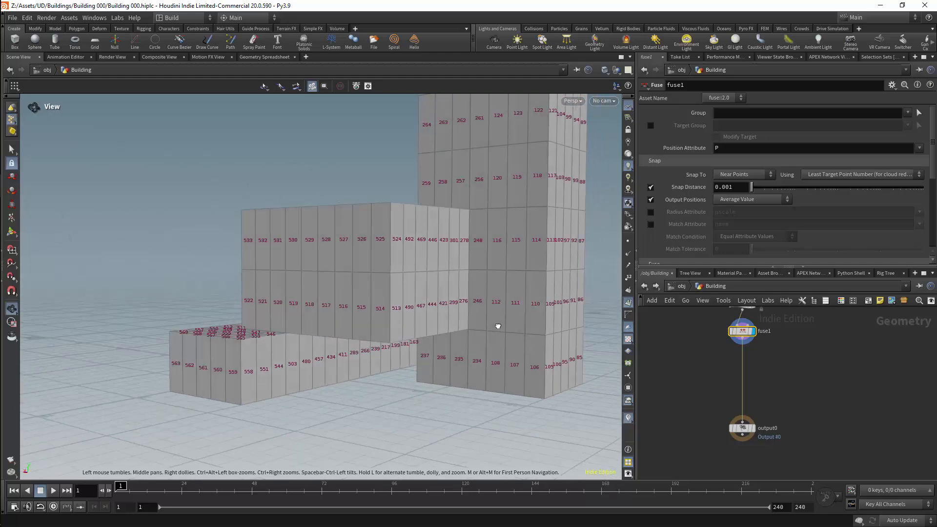
Insert a Null node between fuse1 and output0.
mouse_move(741, 338)
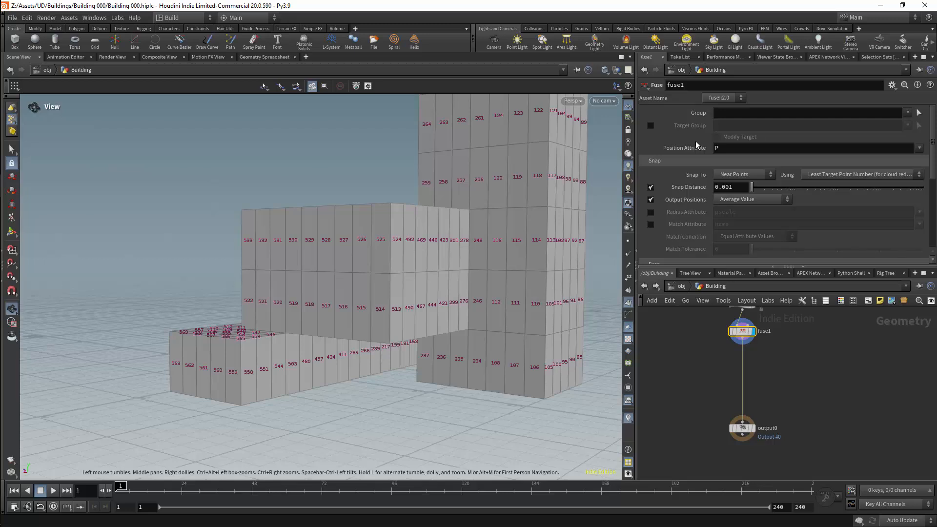
middle_click_drag(822, 389, 810, 438)
scroll(816, 365, "down", 4)
middle_click_drag(817, 364, 805, 367)
scroll(800, 378, "up", 1)
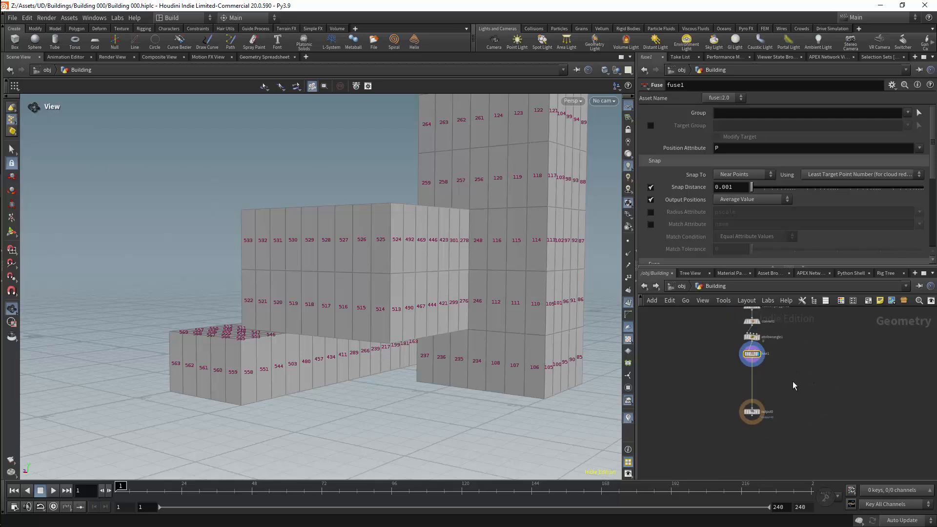
key("Tab")
type("nul")
key("Return")
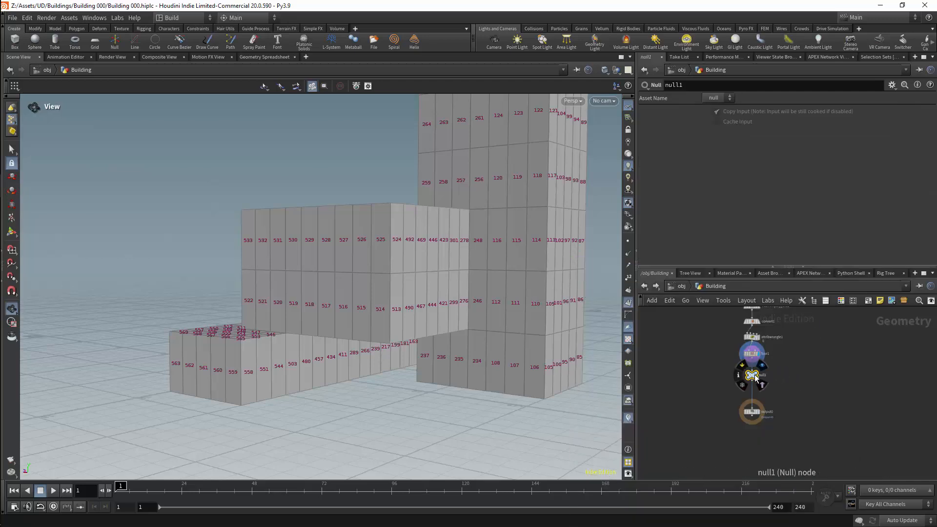
left_click(754, 374)
Rename the new Null node as BASEMESHOUT.
scroll(776, 369, "up", 2)
key("F2")
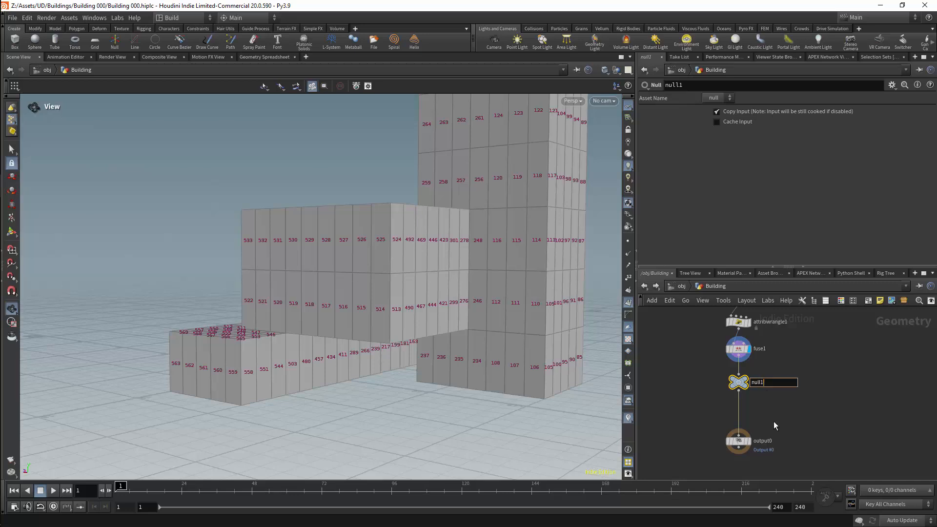
key("BackSpace")
key("BackSpace")
key("BackSpace")
key("BackSpace")
key("BackSpace")
type("BASEMESHOUT")
key("Return")
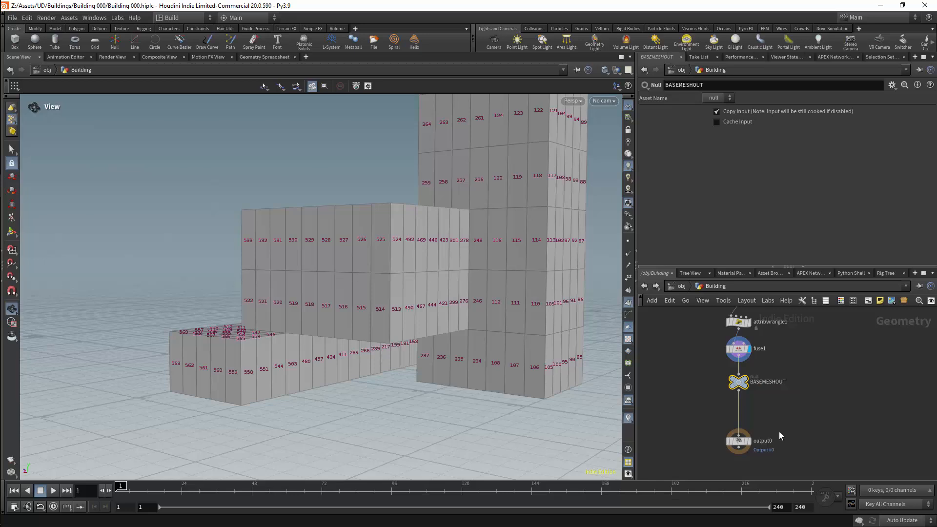
Disconnect output0 from the BASEMESHOUT null and move it clear of the chain.
key("y")
mouse_move(713, 407)
left_mouse_down()
mouse_move(765, 435)
mouse_move(871, 433)
left_mouse_up()
scroll(874, 339, "down", 5)
middle_click_drag(869, 341, 836, 360)
Select the node chain from object_merge1 through BASEMESHOUT and enclose it in a network box.
scroll(858, 332, "up", 4)
left_click_drag(818, 322, 699, 463)
left_click(868, 301)
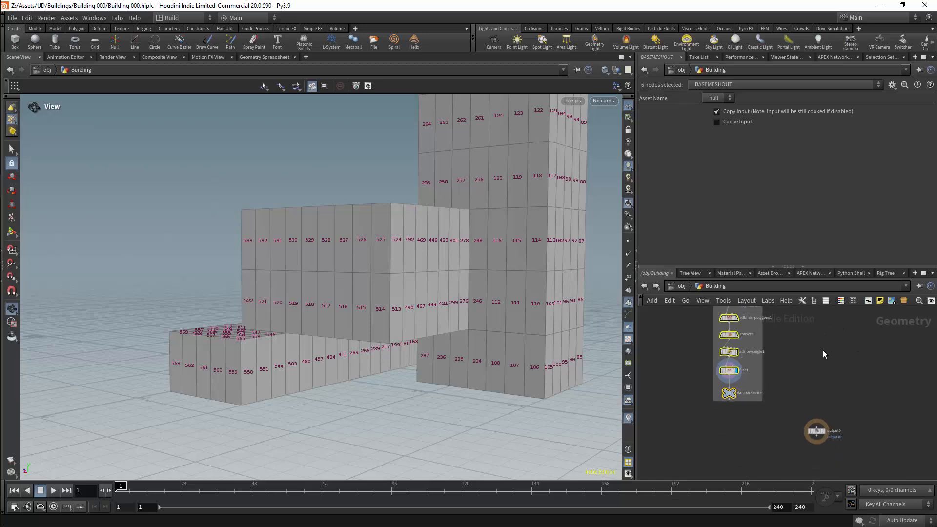
Add an Object Merge node beside the network box and place output0 below it.
key("Tab")
type("object m")
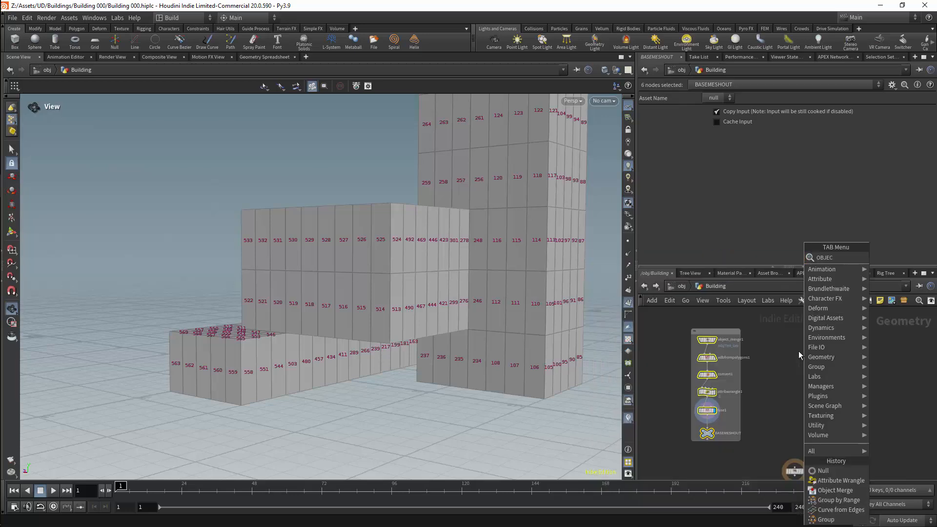
key("Return")
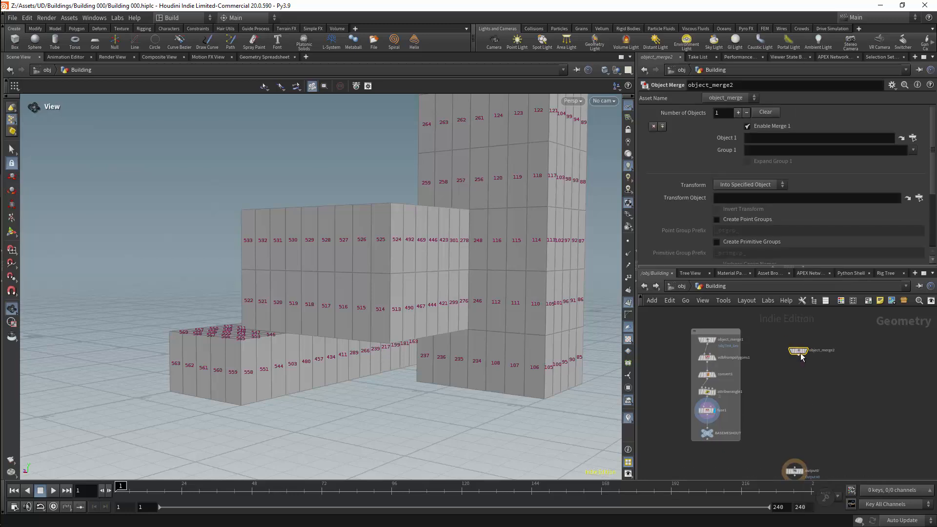
left_click(814, 344)
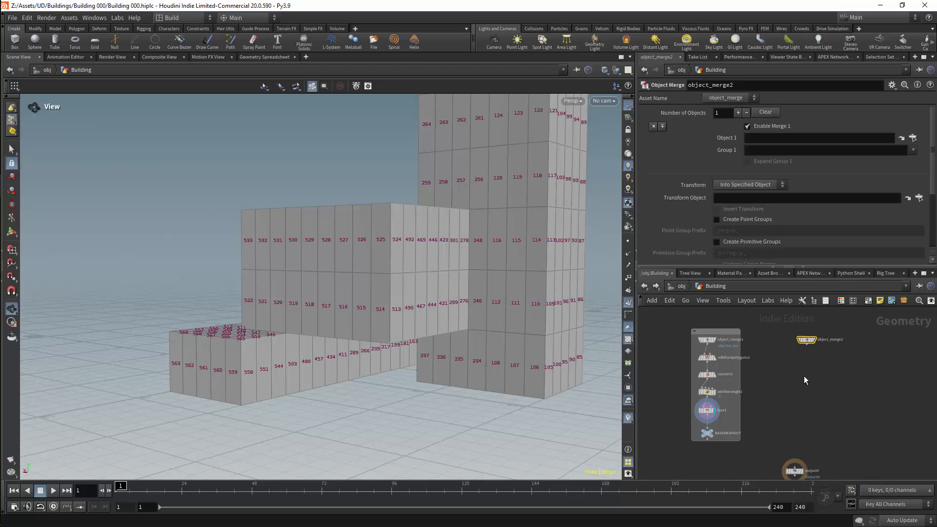
left_click(795, 467)
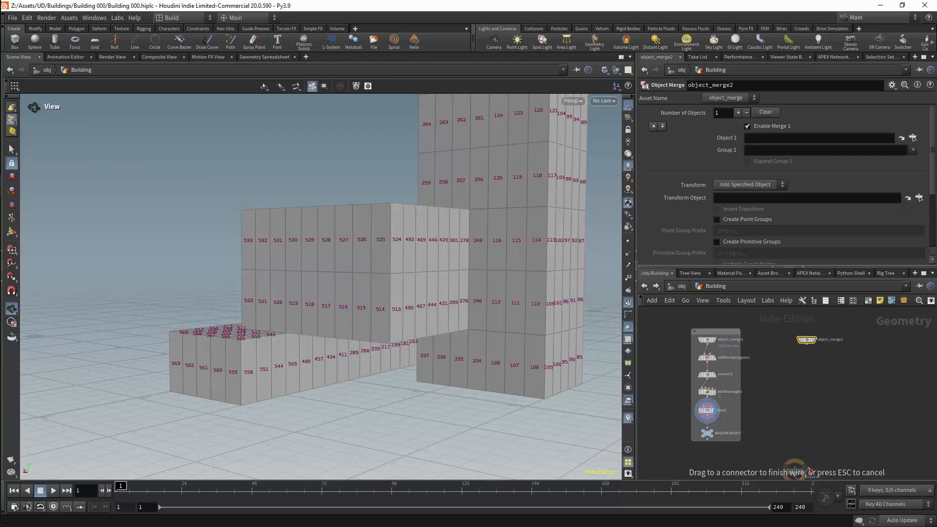
key("Escape")
left_click_drag(794, 471, 814, 437)
scroll(813, 366, "up", 3)
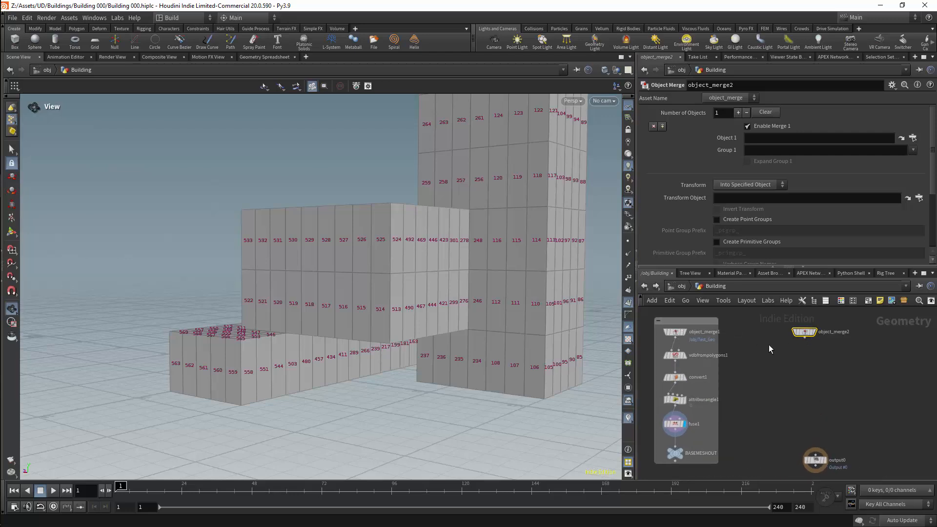
Add an Attribute Wrangle connected below the new Object Merge and set it to run over Detail (only once).
key("Tab")
type("A")
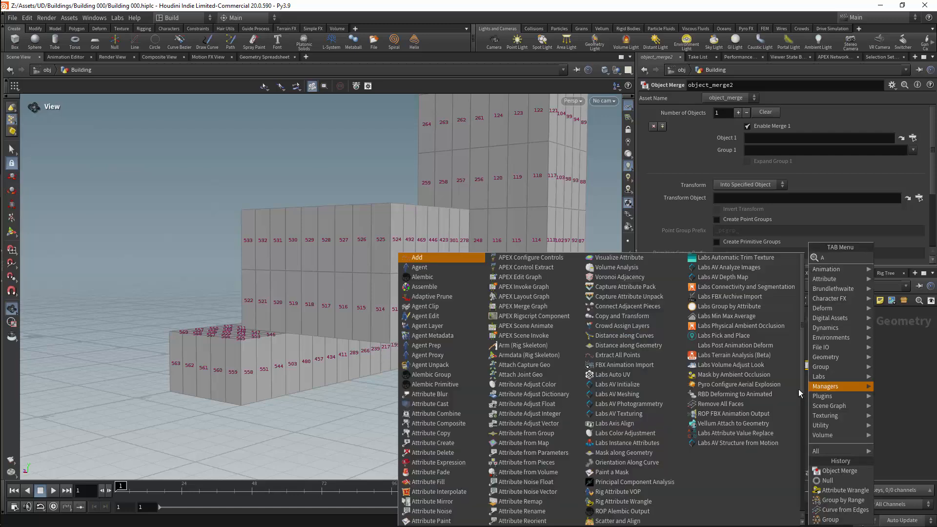
type("WR")
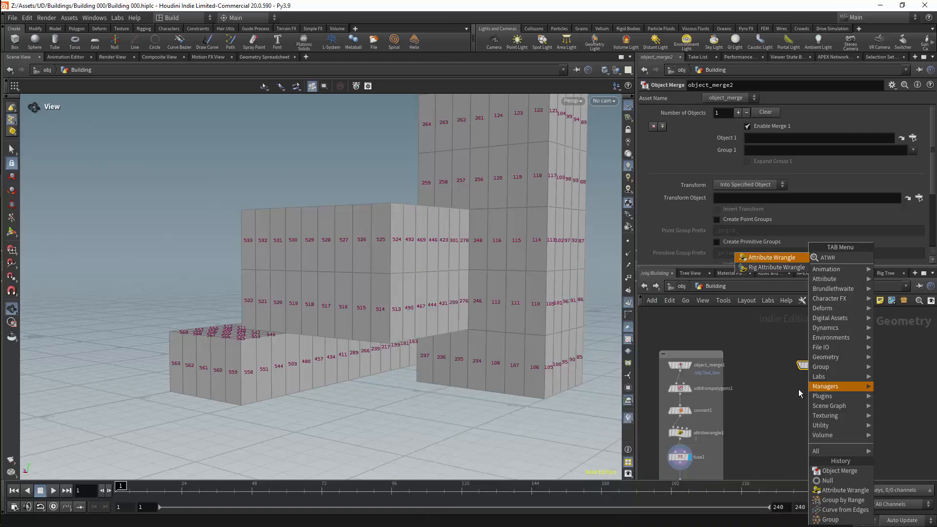
key("Return")
left_click(798, 389)
left_click_drag(809, 371, 792, 383)
left_click_drag(798, 389, 809, 390)
left_click(745, 151)
left_click(723, 175)
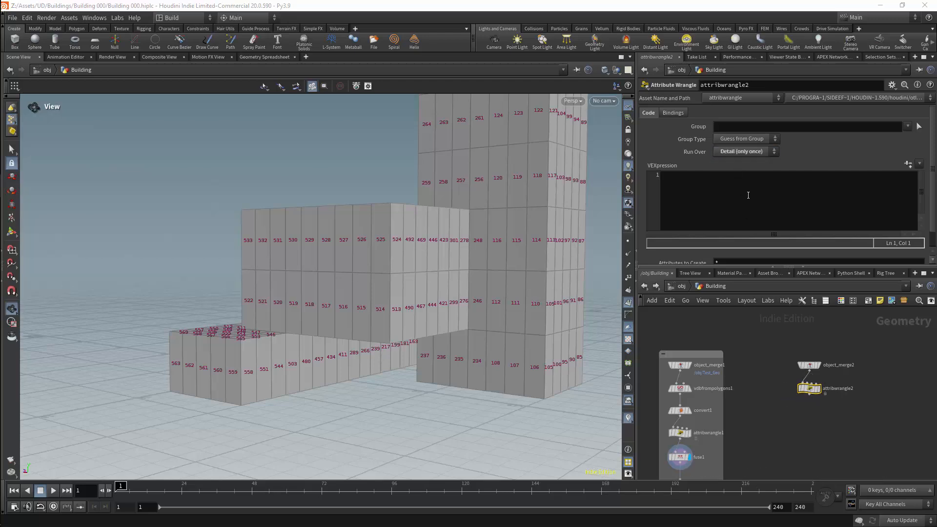
Set Object 1 of object_merge2 to ../BASEMESHOUT/.
left_click(803, 364)
left_click(752, 138)
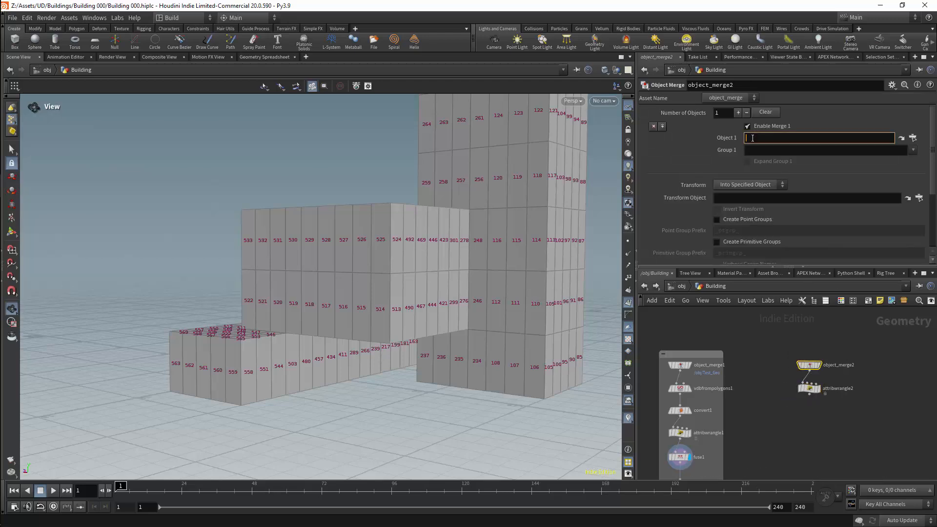
type("../b")
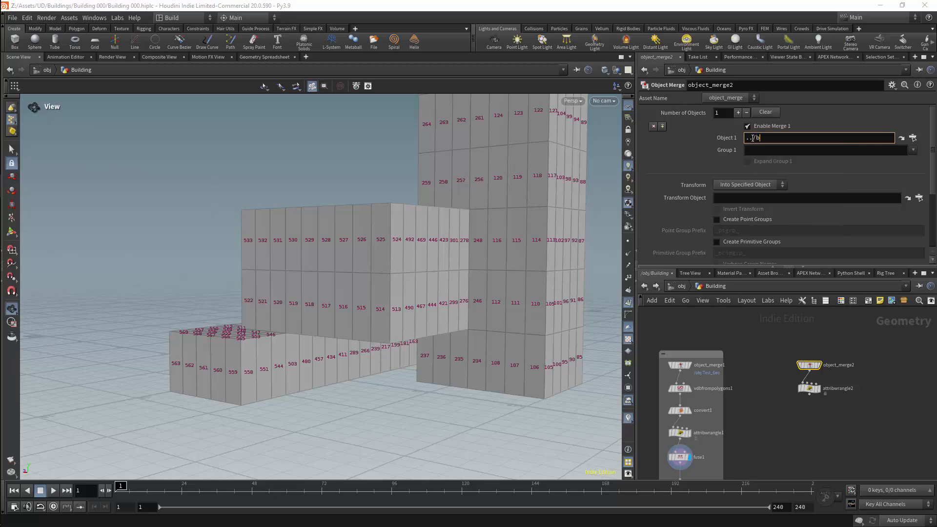
key("BackSpace")
key("Return")
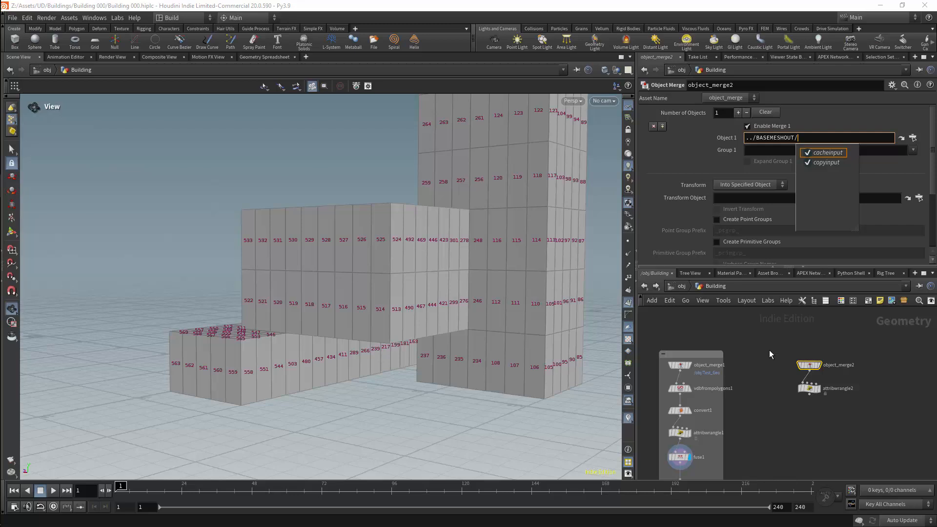
Display attribwrangle2 and write vector size = getbbox_size(0); as the first line of its VEXpression.
left_click(810, 388)
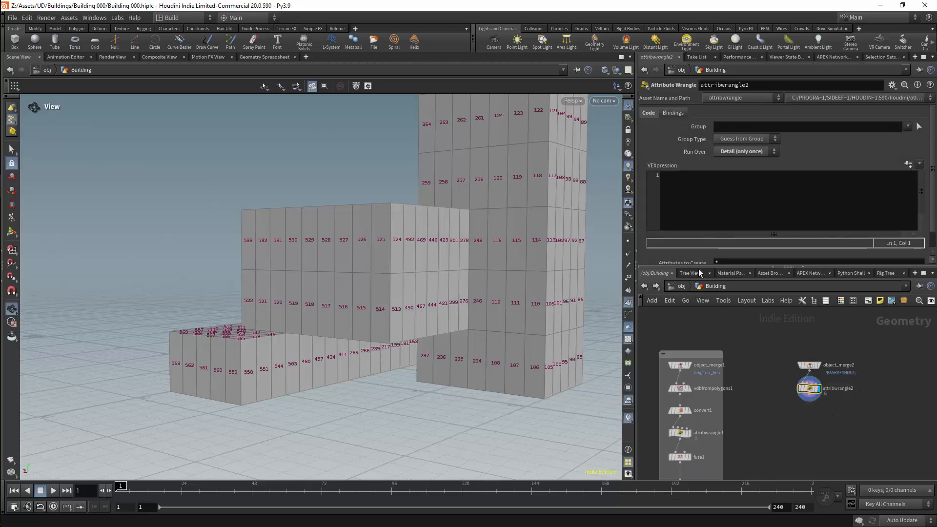
left_click_drag(813, 386, 813, 390)
left_click(747, 218)
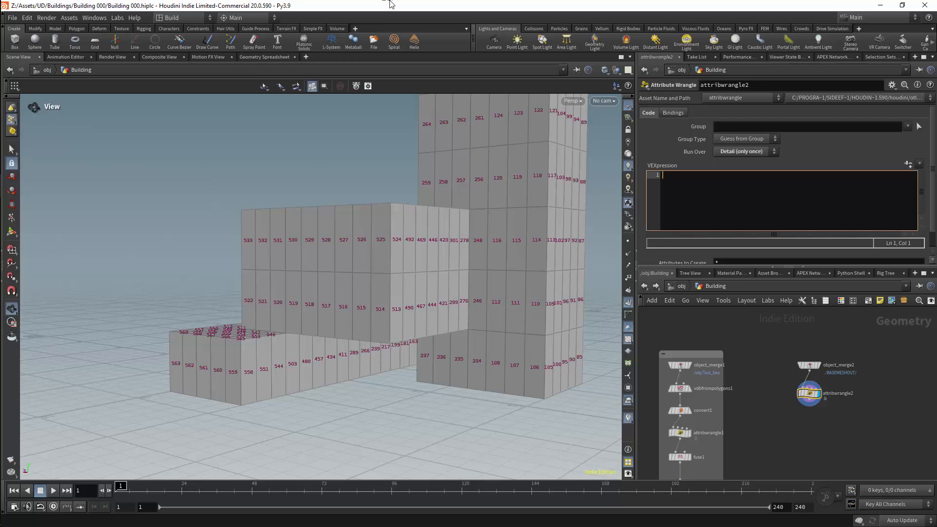
type("ve")
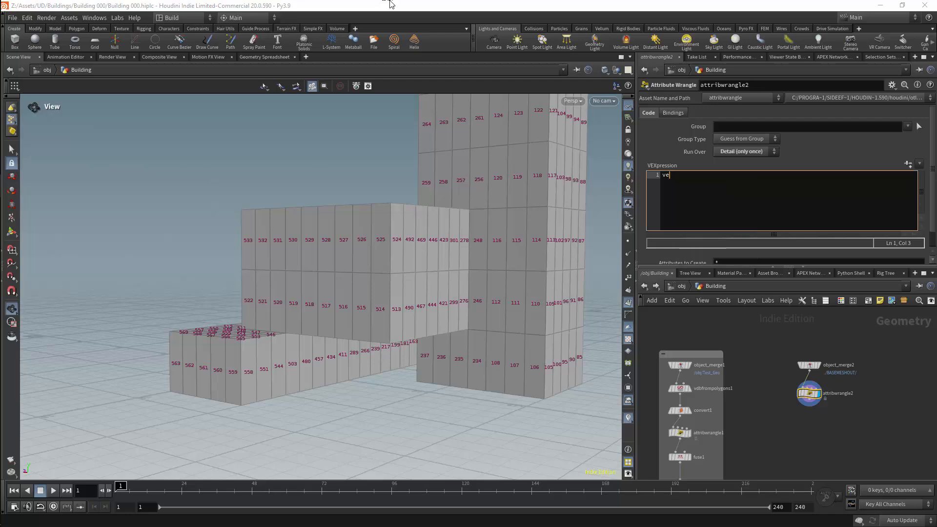
type("ctor size = get")
key("Down")
key("Down")
key("Down")
key("Down")
key("Down")
key("Down")
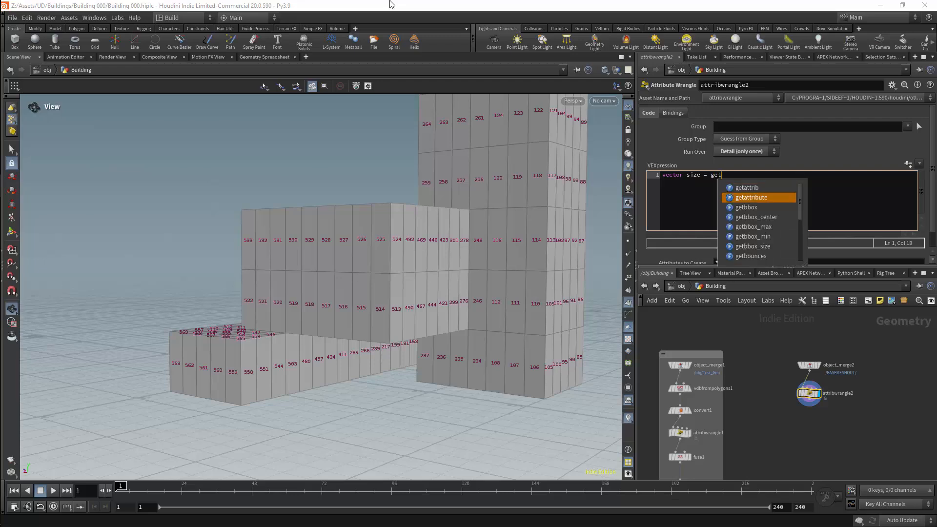
key("Return")
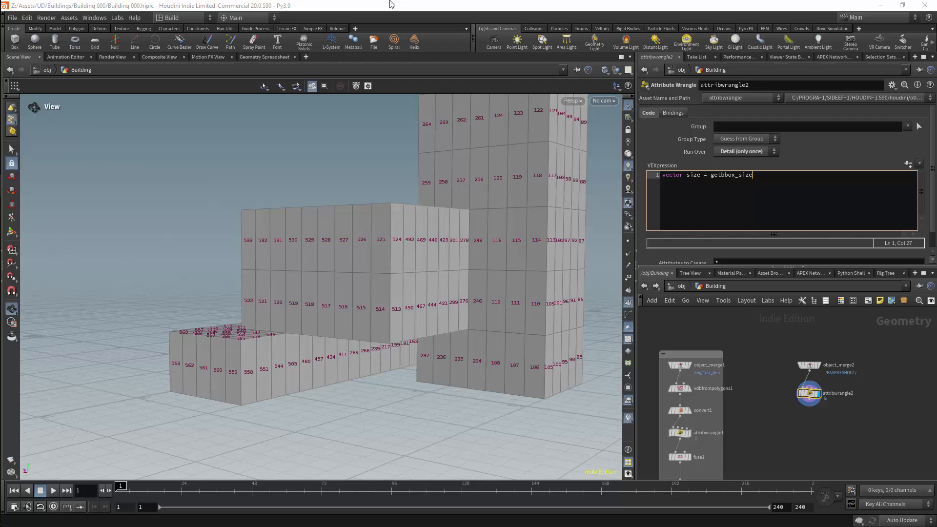
type("(0);")
key("Return")
key("Return")
On line 3 of the VEXpression, start an integer attribute assignment reading i@Numfloors = int();.
type("floors")
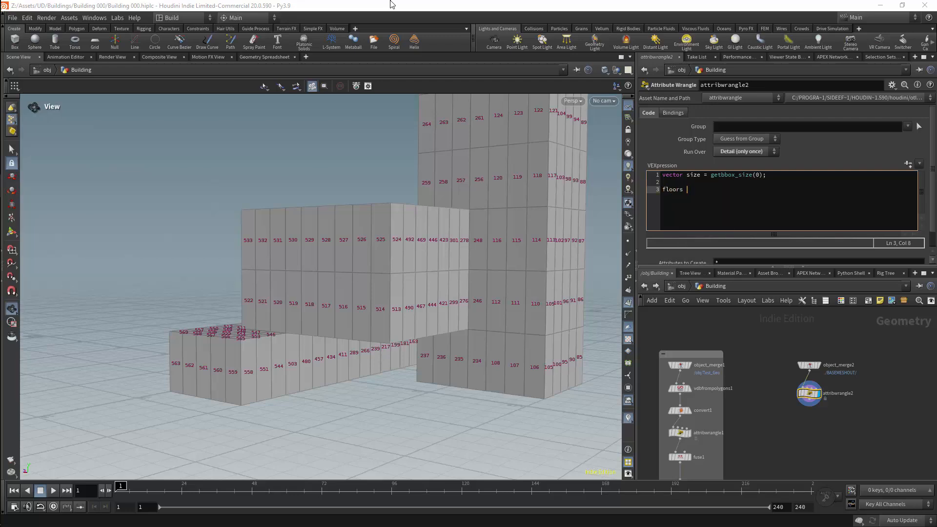
type("Num")
key("Home")
type("i@")
key("End")
type("i")
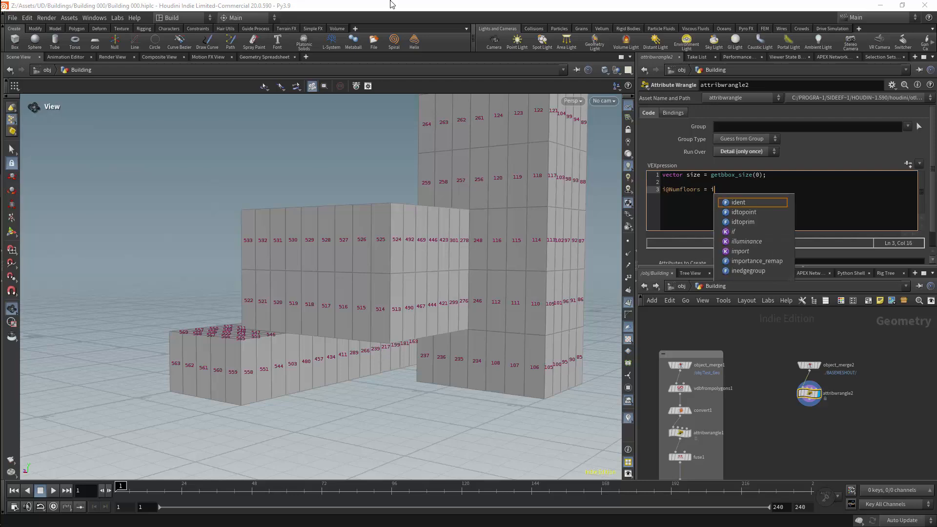
type("nt( );")
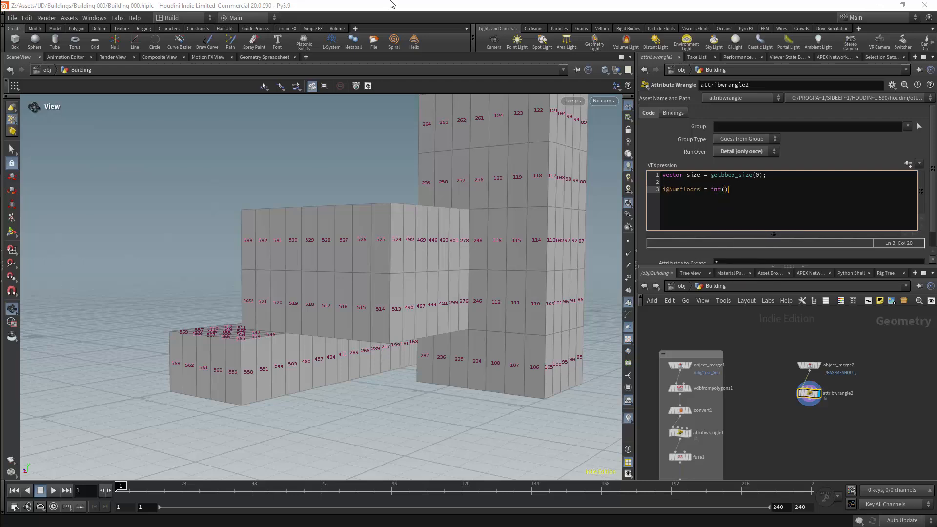
Fill the int() call with floor(size[i] / 3) and apply the wrangle code.
key("Left")
key("Left")
key("BackSpace")
type("floor(size[i]")
key("Left")
type("/ 3")
left_click(819, 144)
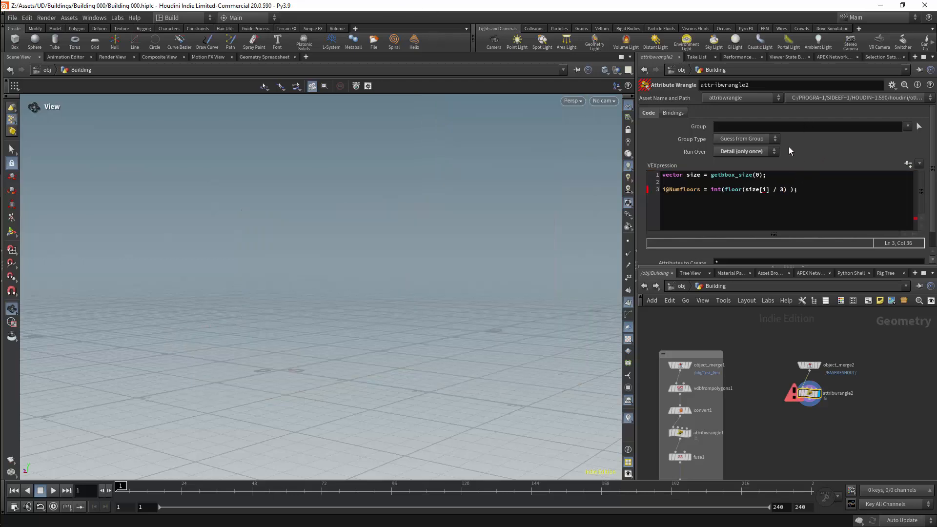
Correct the index of size in the Numfloors line to 1 so it reads size[1], and apply the code.
left_click(766, 189)
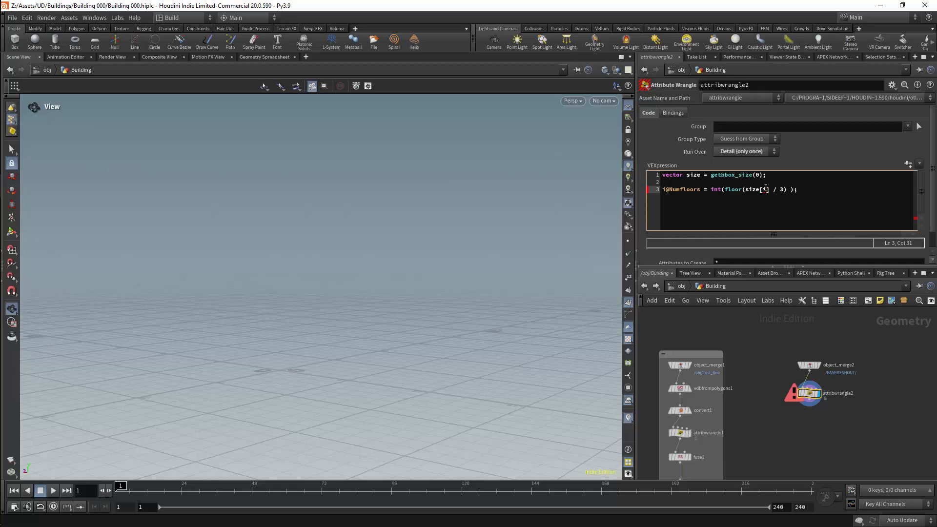
key("BackSpace")
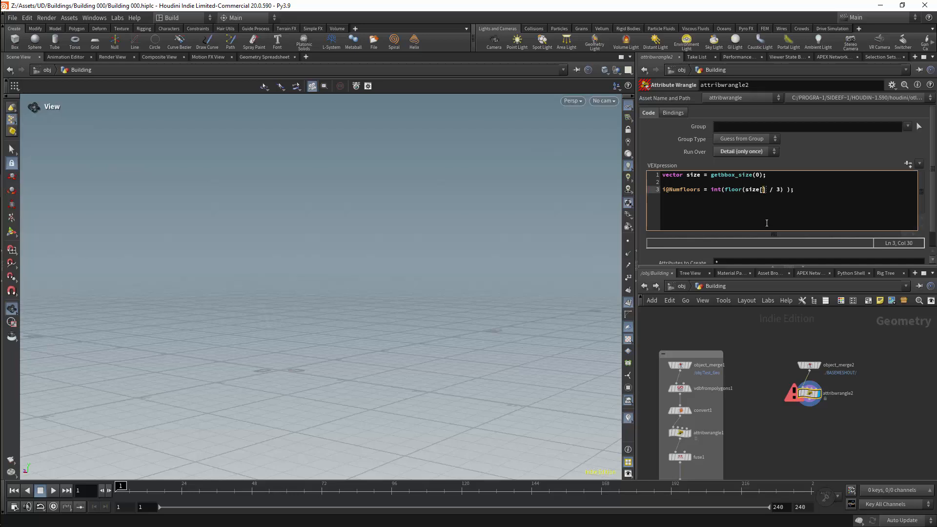
type("12")
key("BackSpace")
left_click(805, 152)
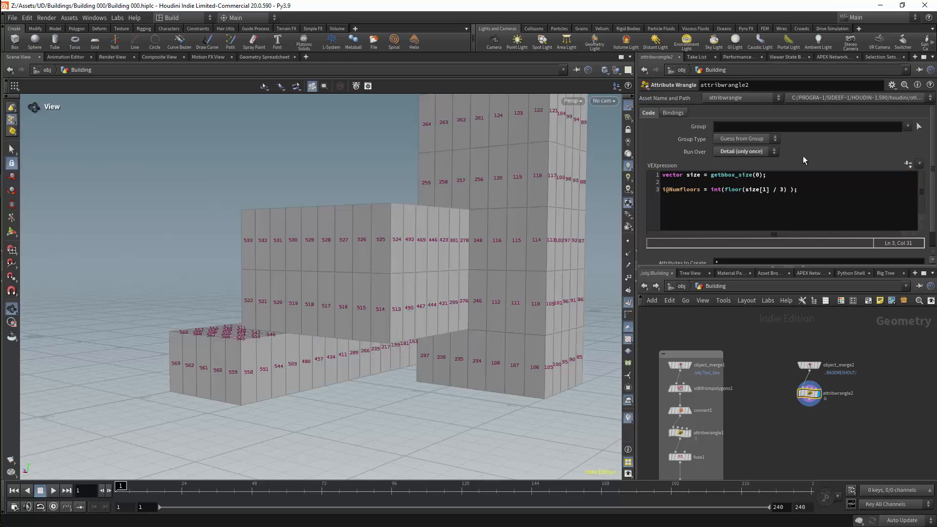
Check the Numfloors detail attribute in the Geometry Spreadsheet and compare it with the building's storeys in the scene.
left_click(271, 57)
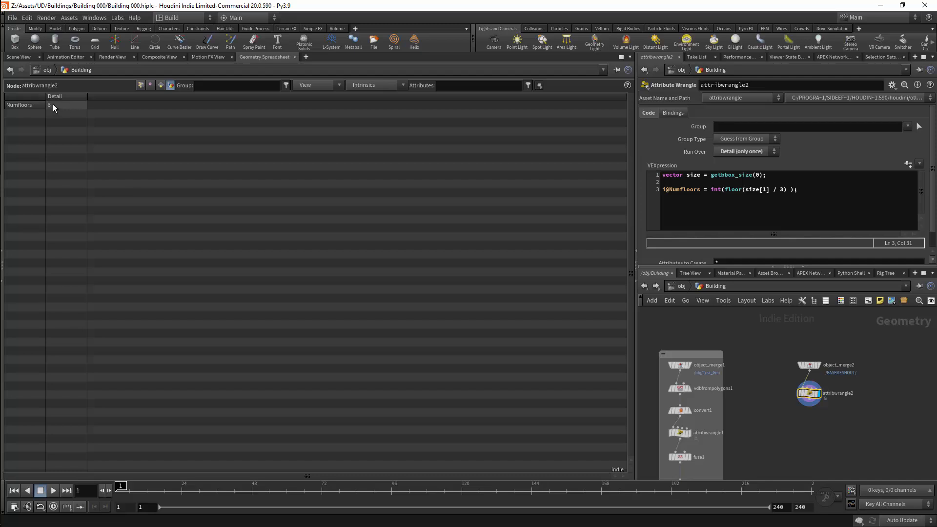
left_click(18, 57)
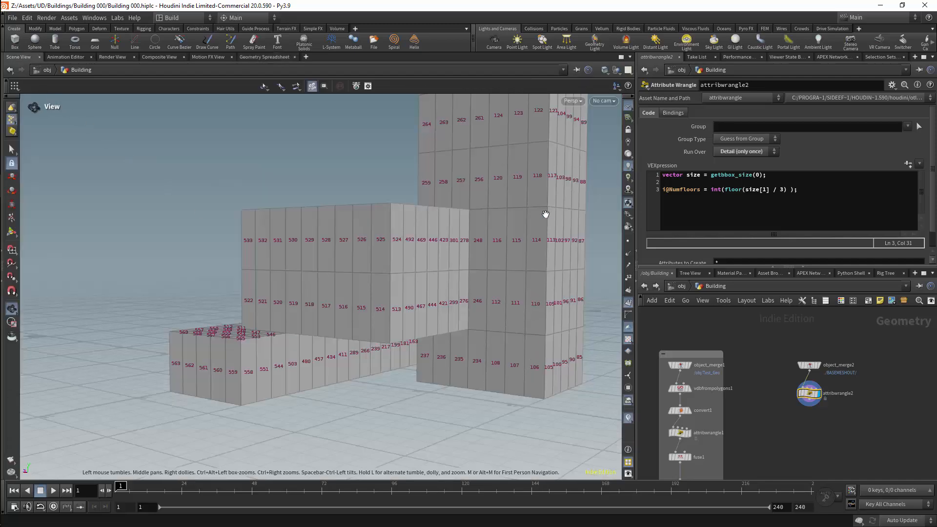
left_click_drag(546, 167, 517, 166)
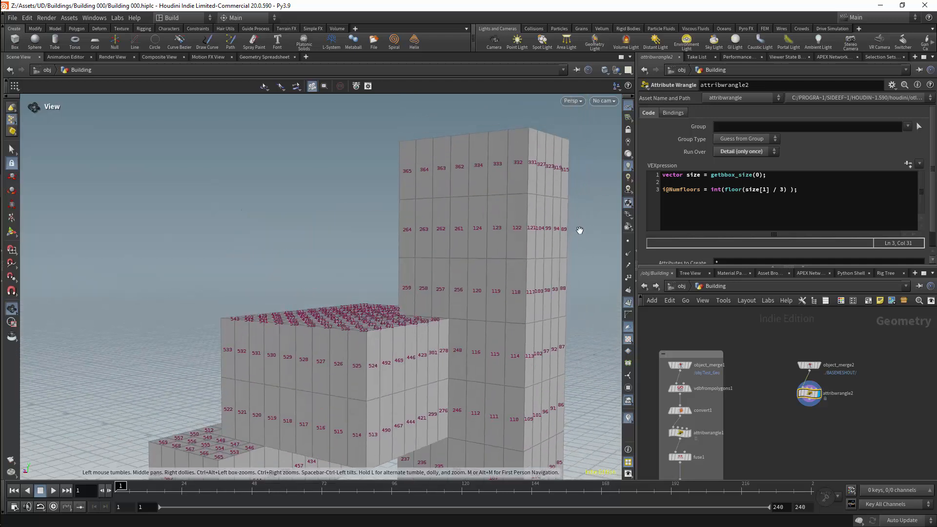
right_click_drag(579, 230, 549, 249)
left_click_drag(580, 272, 560, 235)
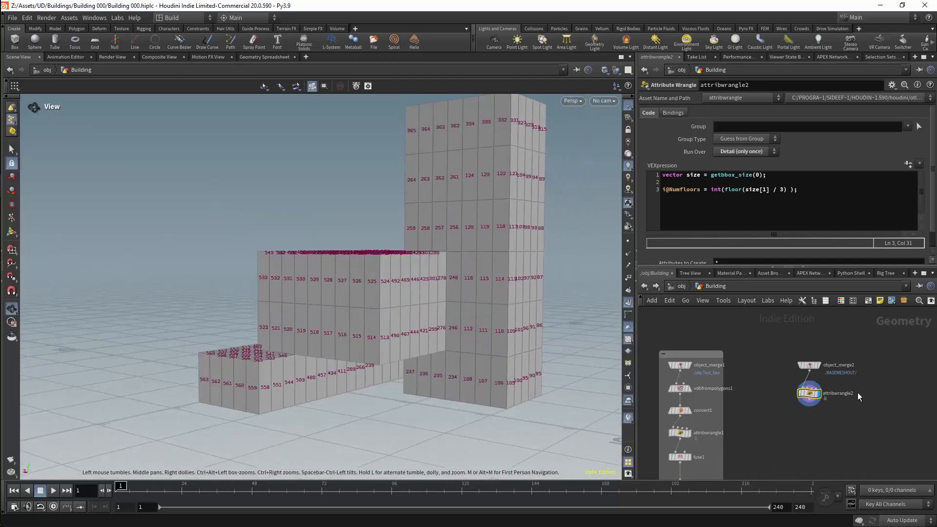
Add a Group node below attribwrangle2 and connect the wrangle's output to it.
key("h")
key("Tab")
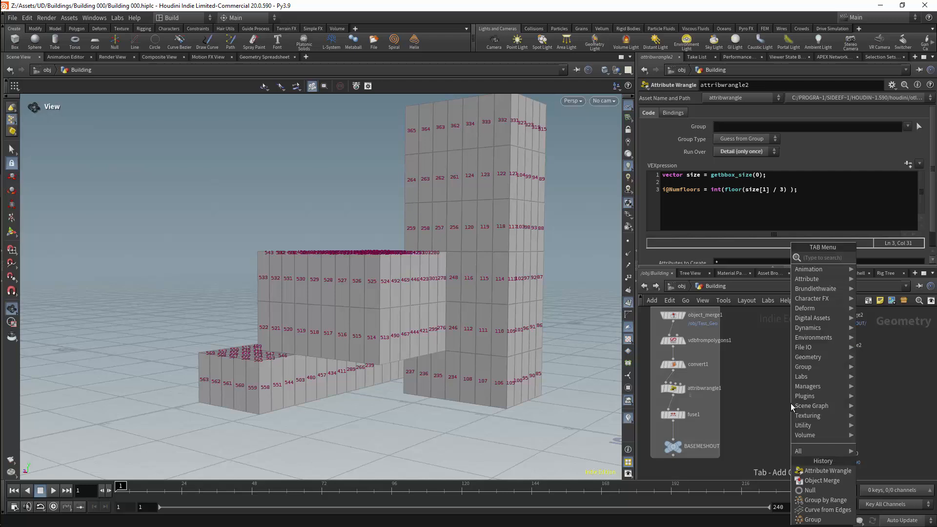
type("grou")
key("Return")
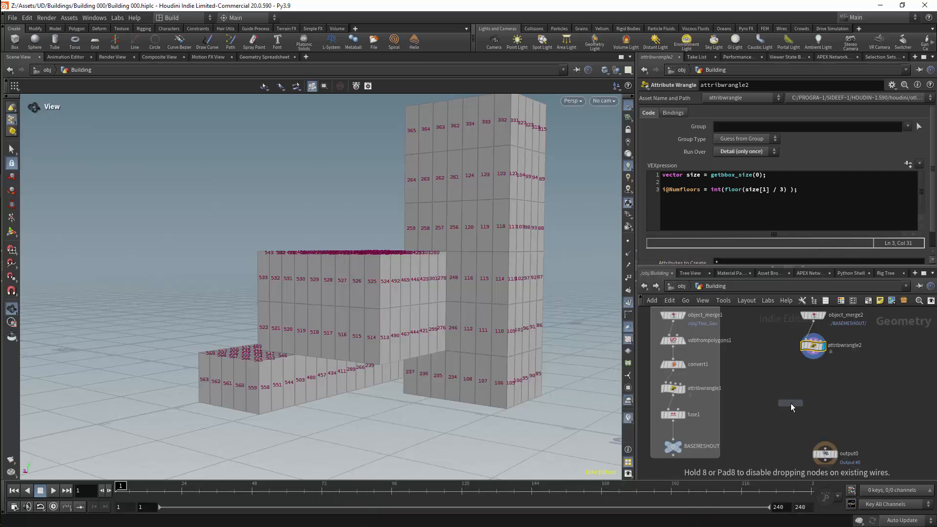
left_click(795, 379)
left_click_drag(796, 373, 807, 361)
left_click(807, 361)
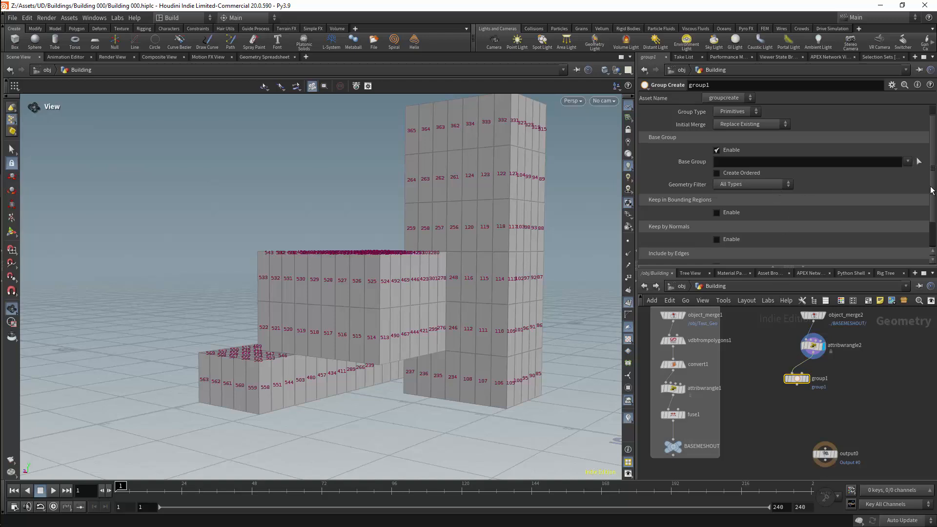
Disable the group's Base Group and enable Keep by Normals with Direction 0, -1, 0.
scroll(776, 175, "down", 2)
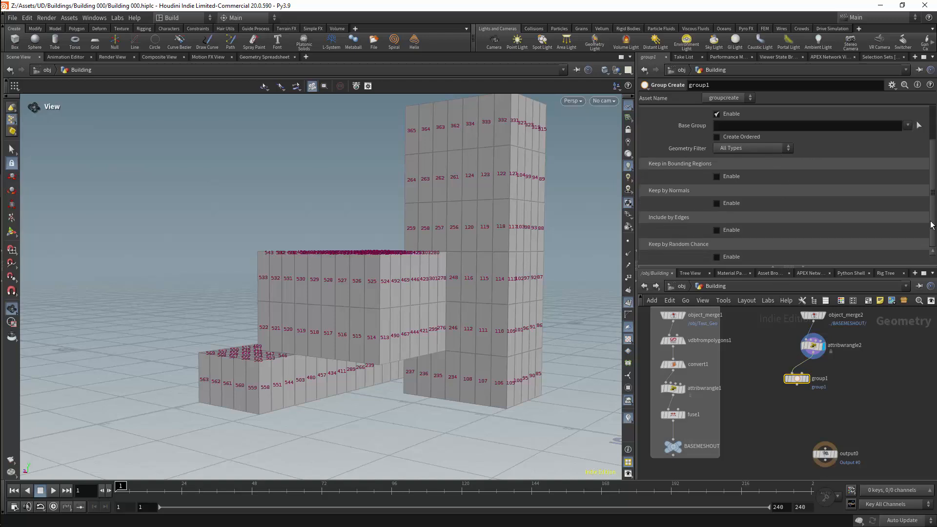
left_click(717, 203)
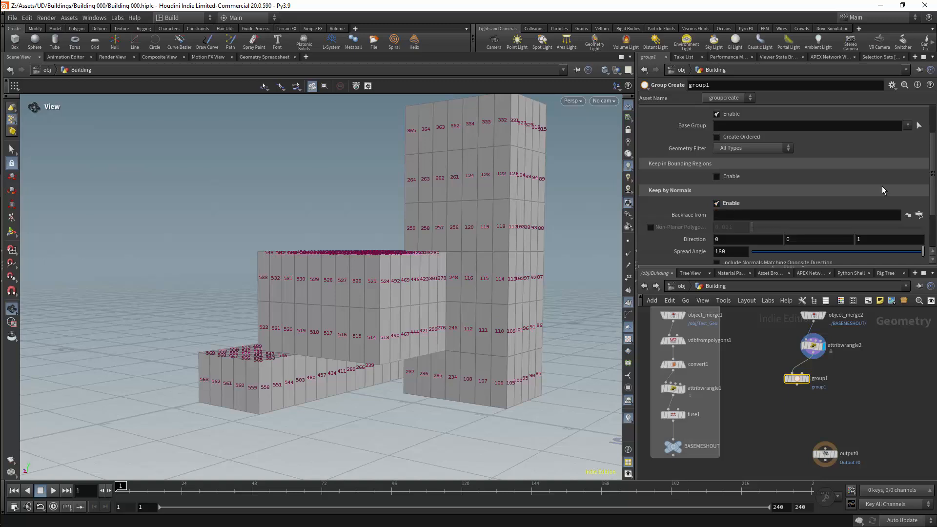
left_click_drag(933, 178, 932, 140)
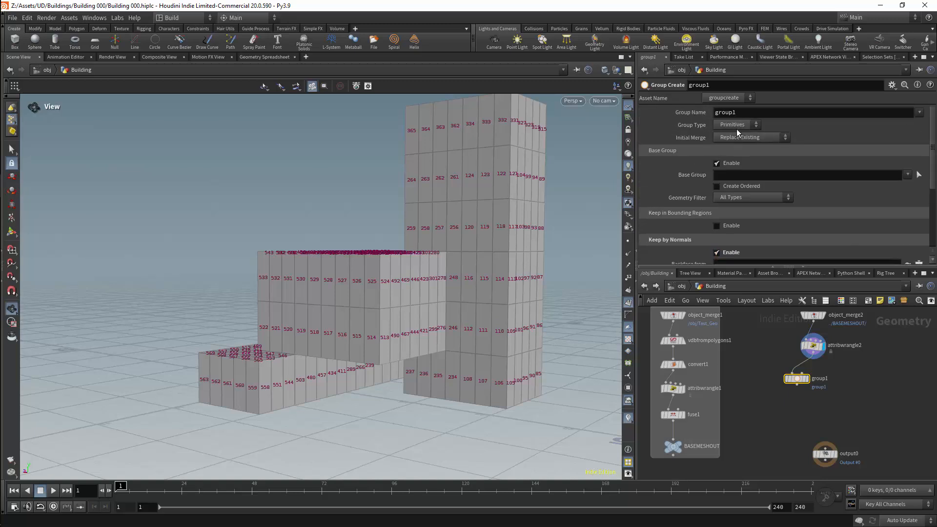
left_click(717, 163)
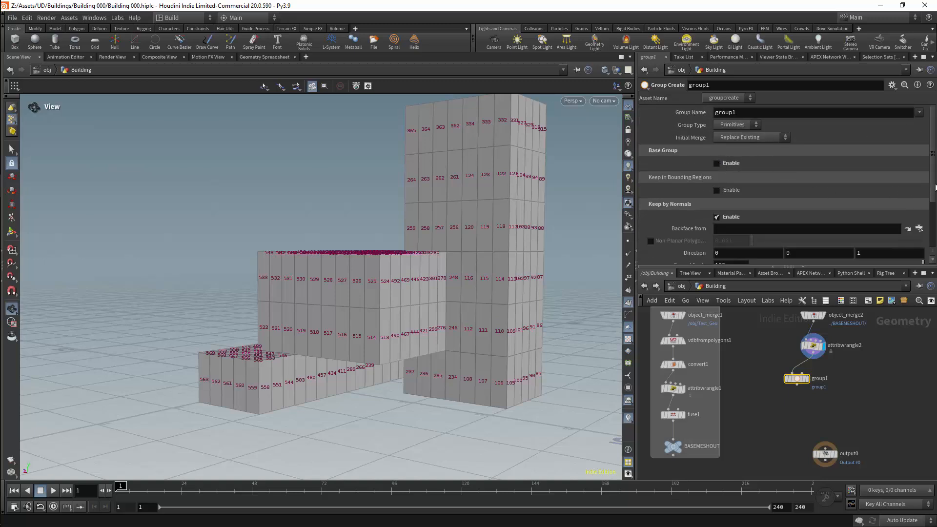
scroll(900, 190, "down", 2)
left_click(820, 202)
type("1")
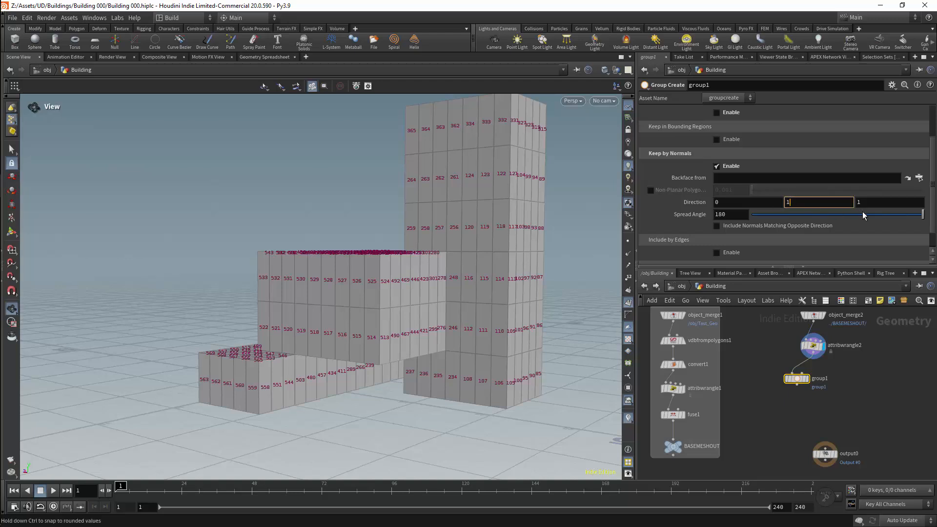
key("Home")
type("-")
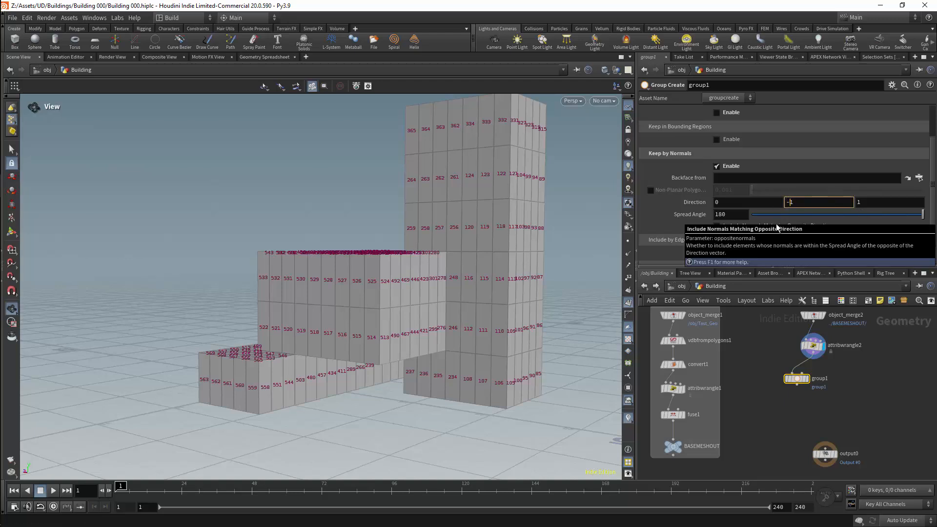
left_click_drag(862, 203, 835, 204)
type("0")
key("Return")
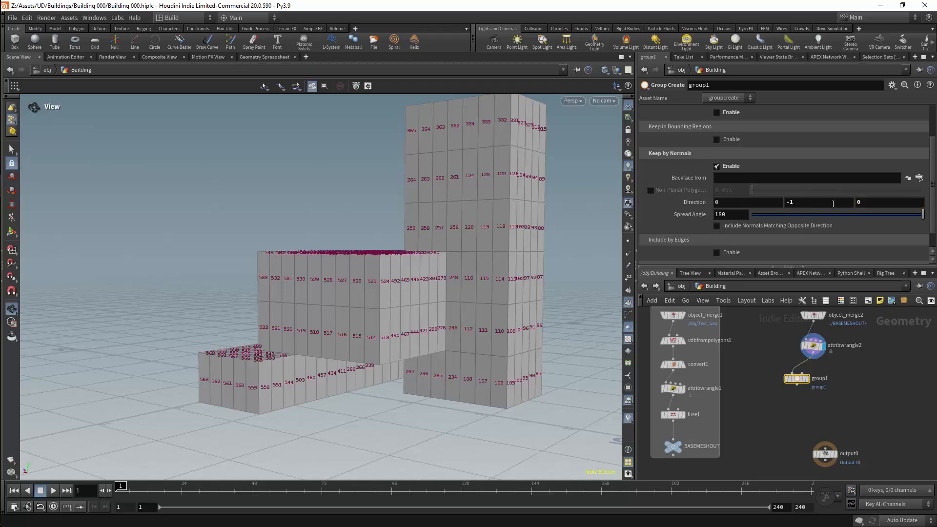
Rename the group node to Floors and align it under attribwrangle2.
left_click_drag(932, 170, 935, 138)
left_click_drag(492, 207, 471, 216)
left_click(819, 379)
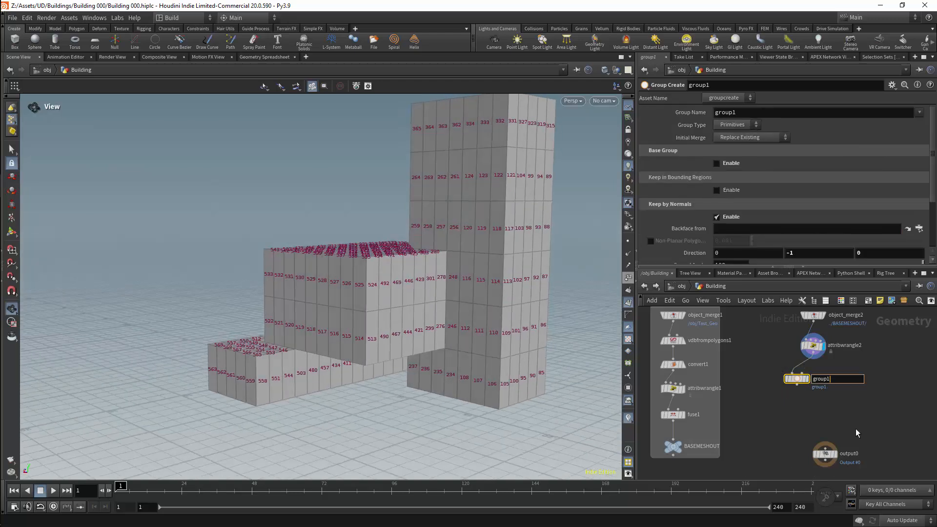
key("BackSpace")
key("BackSpace")
key("BackSpace")
key("BackSpace")
key("BackSpace")
key("BackSpace")
type("Floors")
key("Return")
left_click_drag(804, 382, 820, 383)
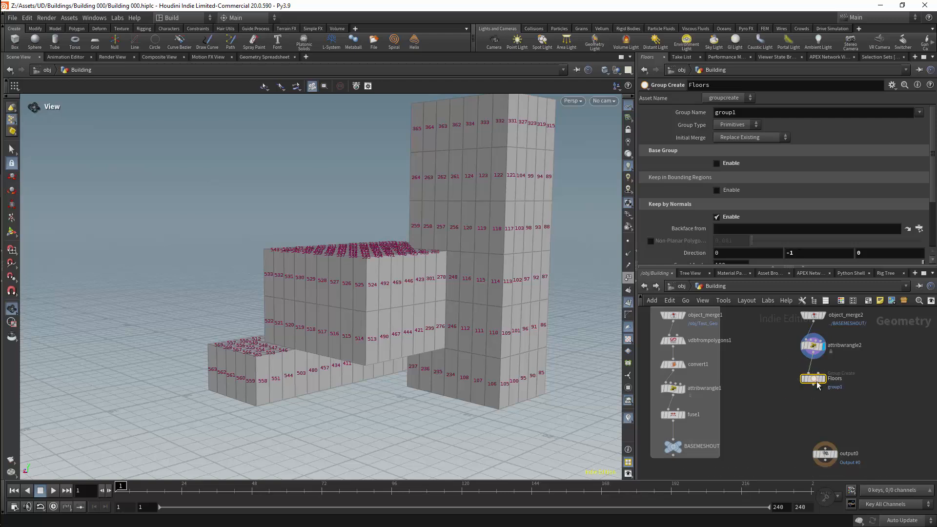
Set the Floors node's Group Name to $OS so the group takes the node's name.
double_click(726, 112)
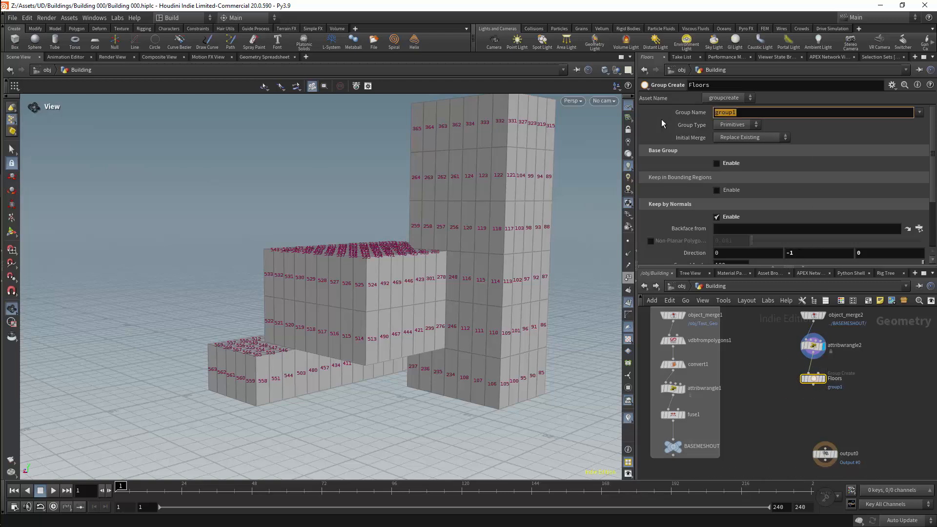
type("$OS")
key("Return")
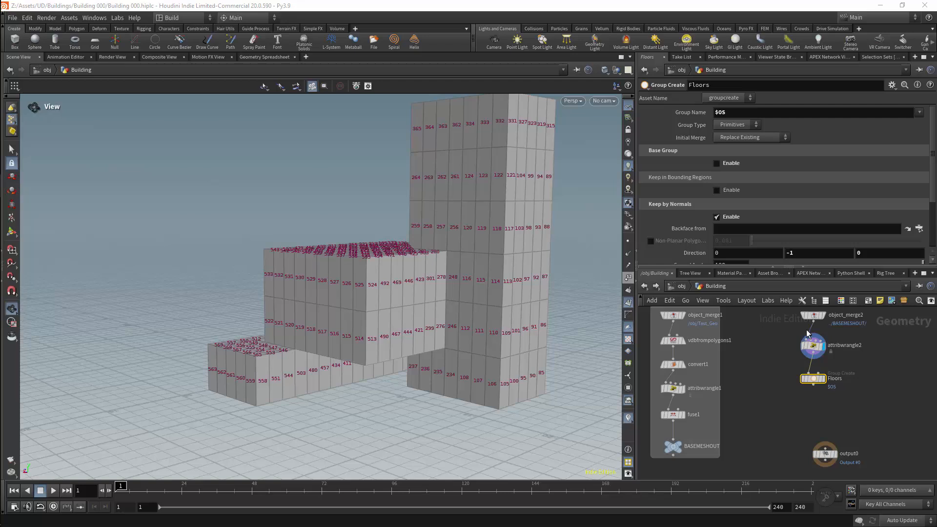
Add an Attribute Wrangle connected below the Floors node and line both nodes up under attribwrangle2.
left_click_drag(815, 379, 805, 373)
middle_click_drag(888, 358, 822, 353)
key("Tab")
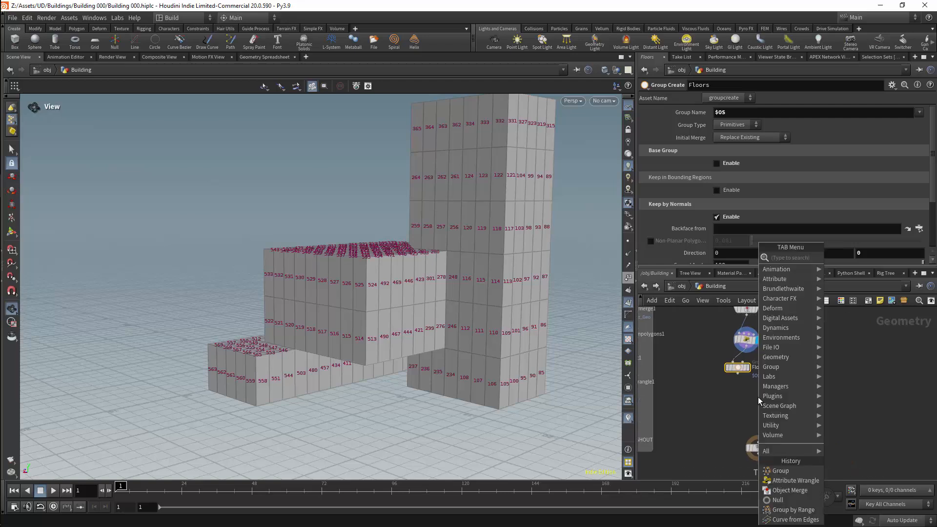
type("aw")
key("Return")
key("Return")
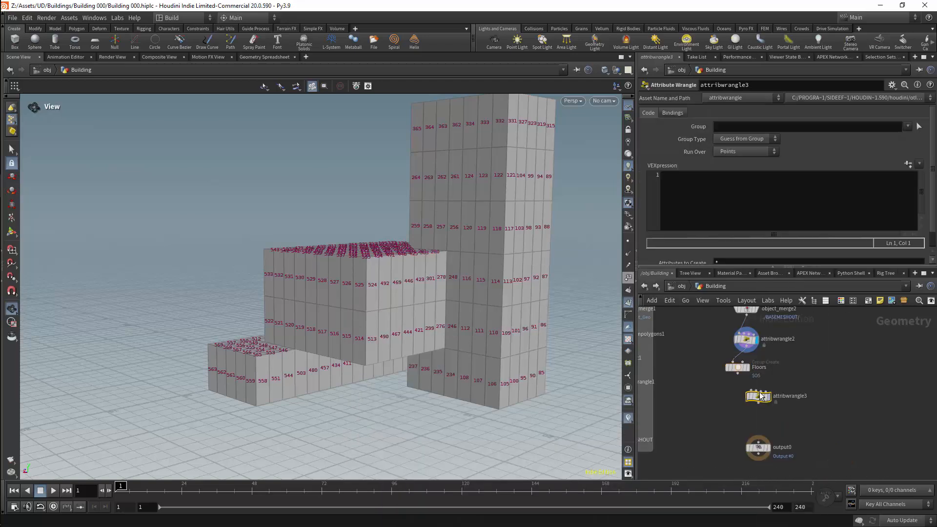
left_click_drag(738, 373, 750, 360)
left_click_drag(762, 398, 750, 384)
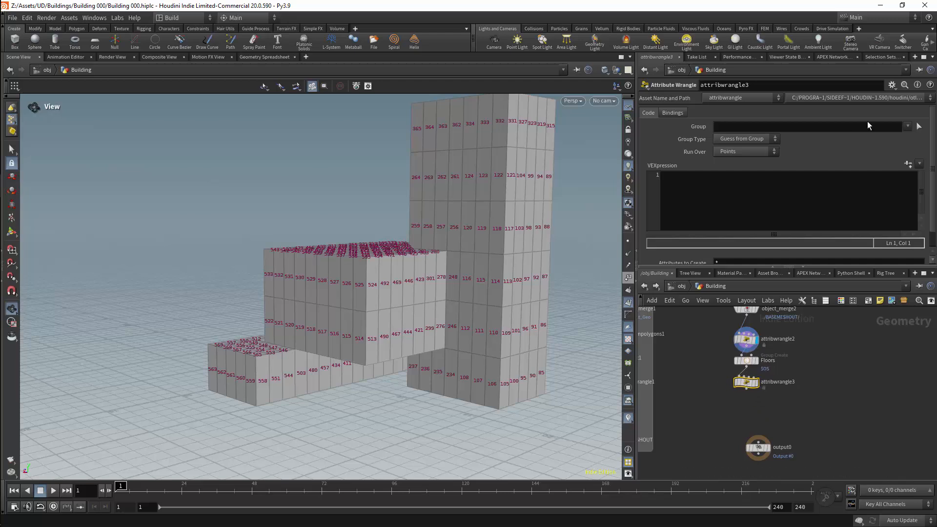
Set the Group Type of attribwrangle3 to Primitives.
left_click(906, 126)
left_click(764, 139)
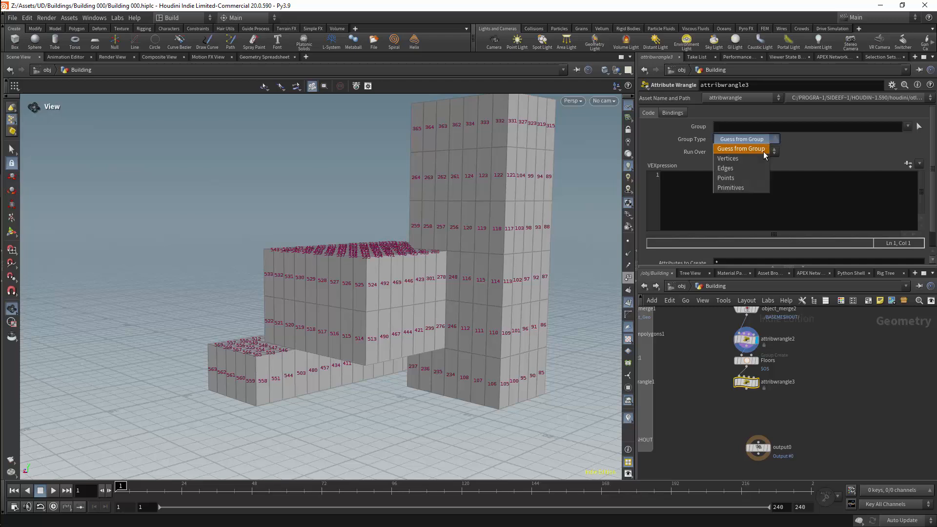
left_click(751, 187)
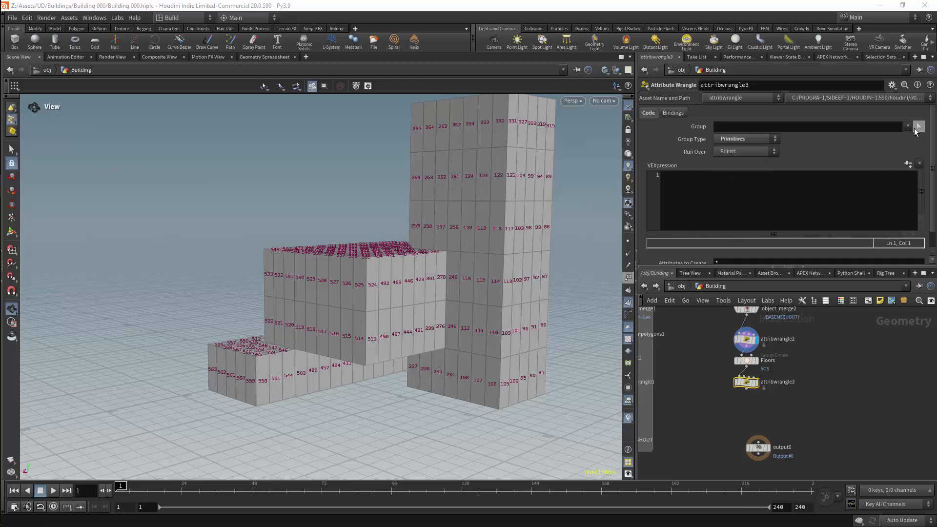
Set attribwrangle3 to run over Primitives.
left_click(762, 151)
left_click(746, 168)
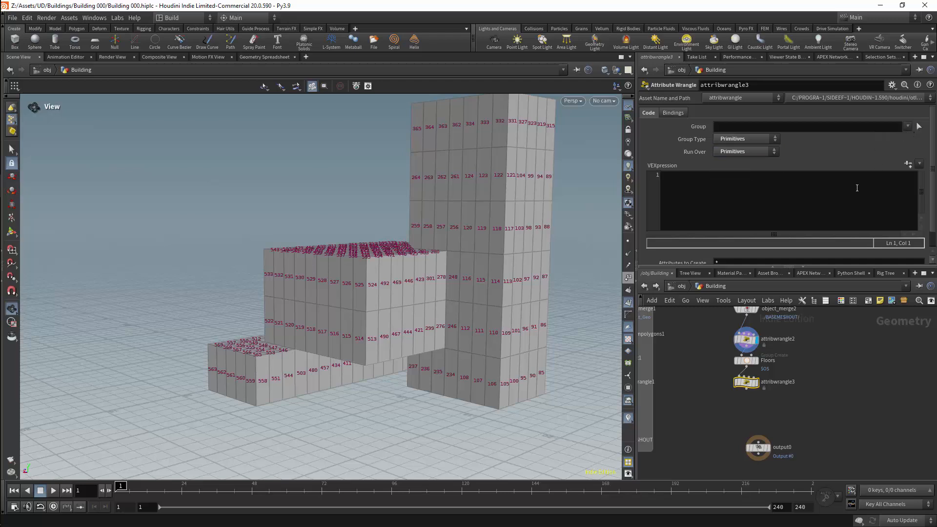
Display the Floors group node and set its Keep by Normals spread angle to 0.
left_click_drag(722, 352, 772, 367)
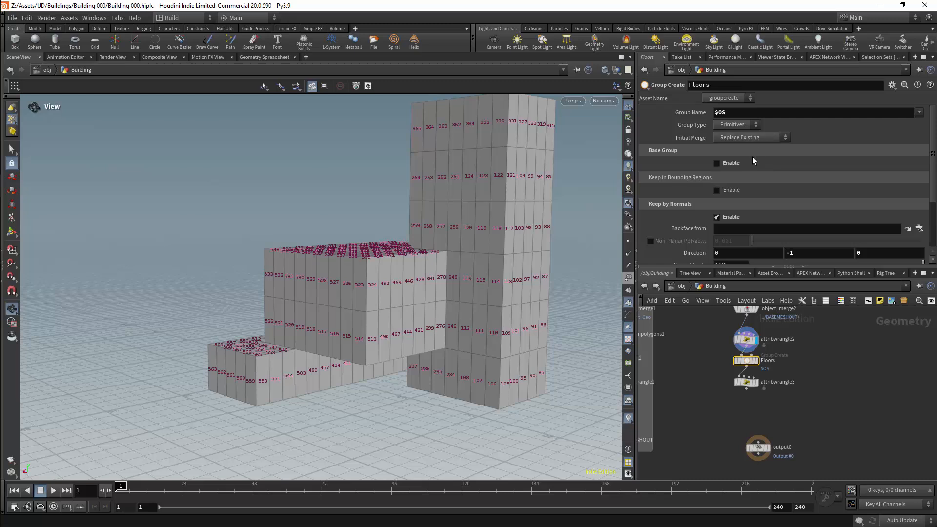
left_click(756, 361)
left_click_drag(462, 290, 494, 286)
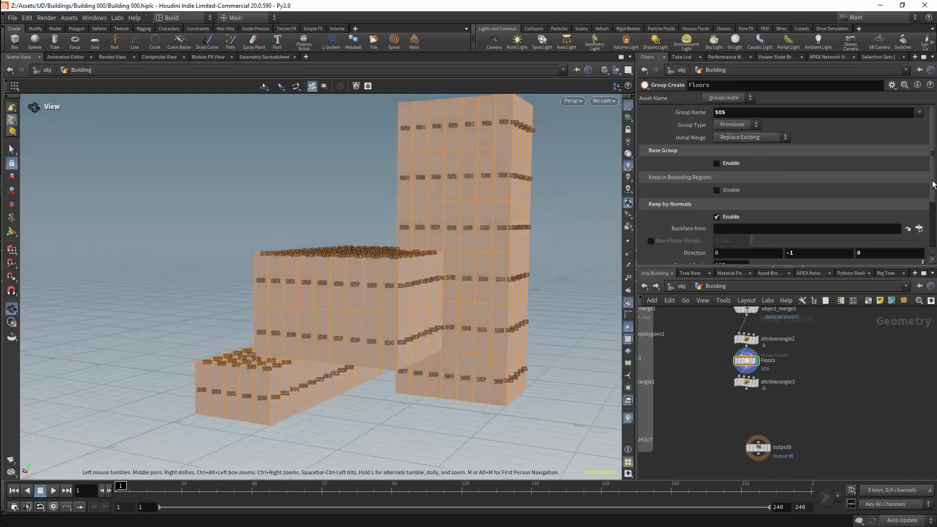
scroll(933, 187, "down", 3)
left_click_drag(922, 222, 744, 223)
left_click_drag(454, 293, 504, 257)
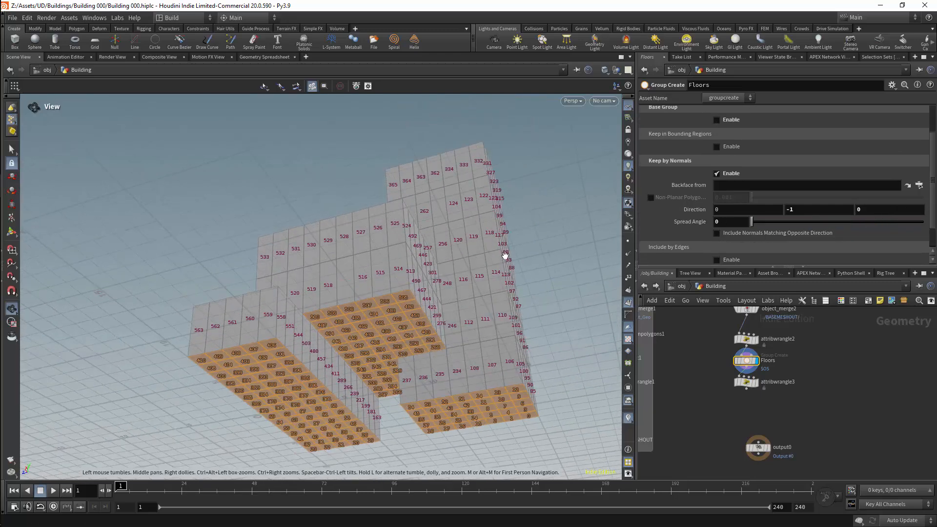
Restrict attribwrangle3 to the Floors group.
left_click(745, 381)
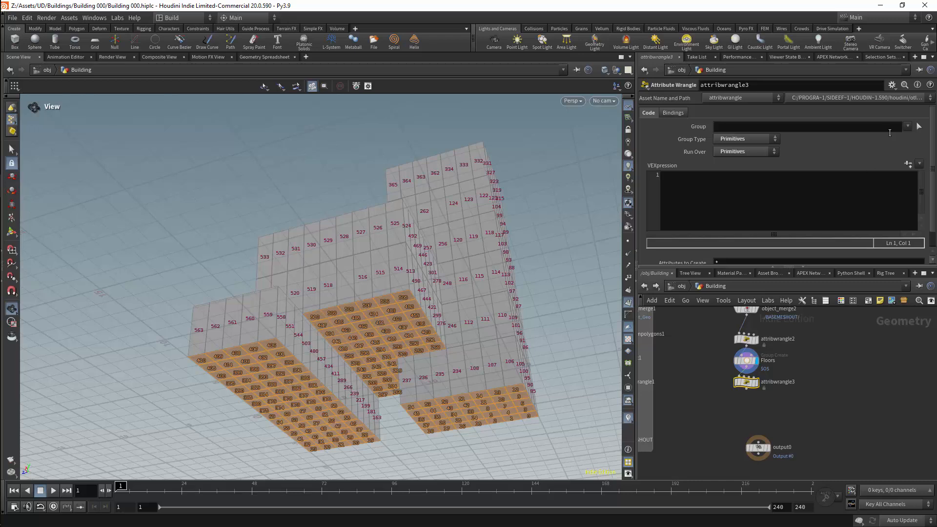
left_click(919, 126)
left_click(912, 138)
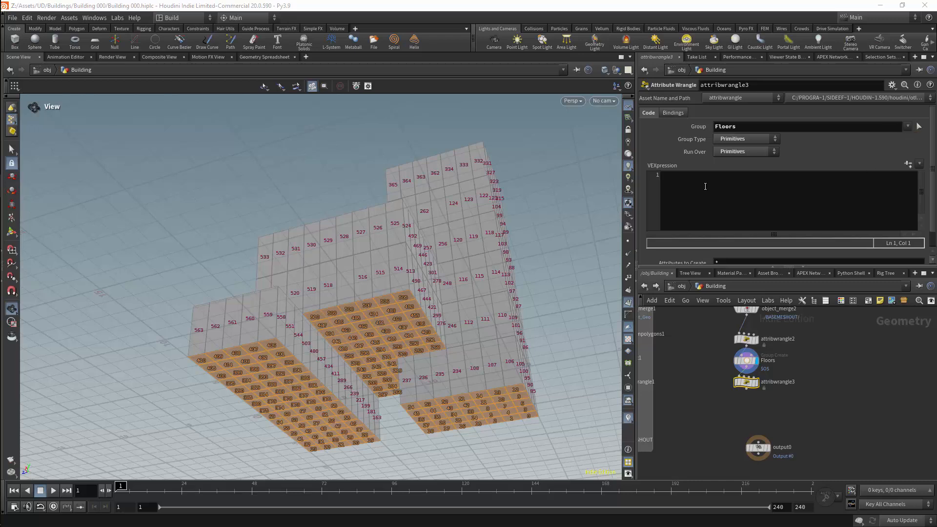
Write the VEX line @N *= -1; in attribwrangle3 to flip the floor normals.
left_click(688, 196)
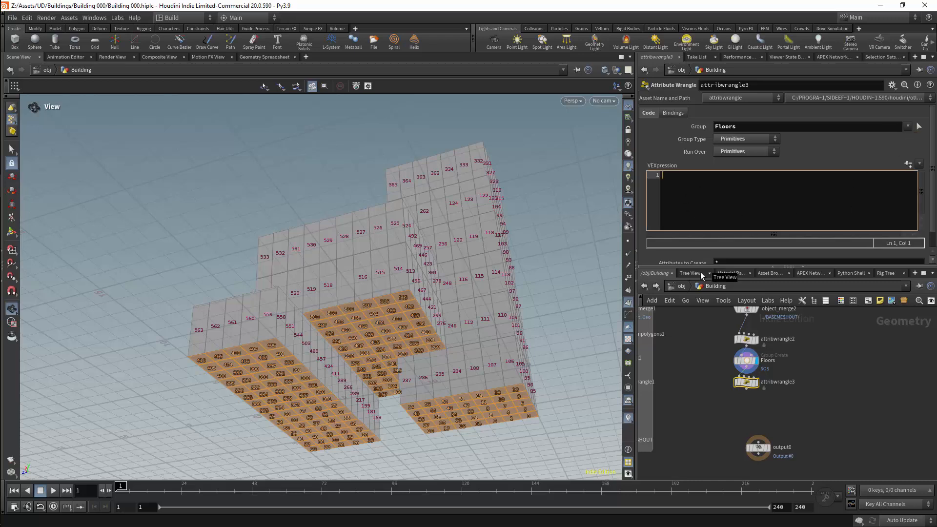
type("@n")
type("N *")
type("= -1")
type(";")
key("Return")
Turn on the primitive normals display and inspect attribwrangle3's result on the building's underside.
mouse_move(527, 317)
left_mouse_down()
mouse_move(509, 266)
mouse_move(522, 307)
left_mouse_up()
scroll(526, 299, "up", 3)
left_click(757, 338)
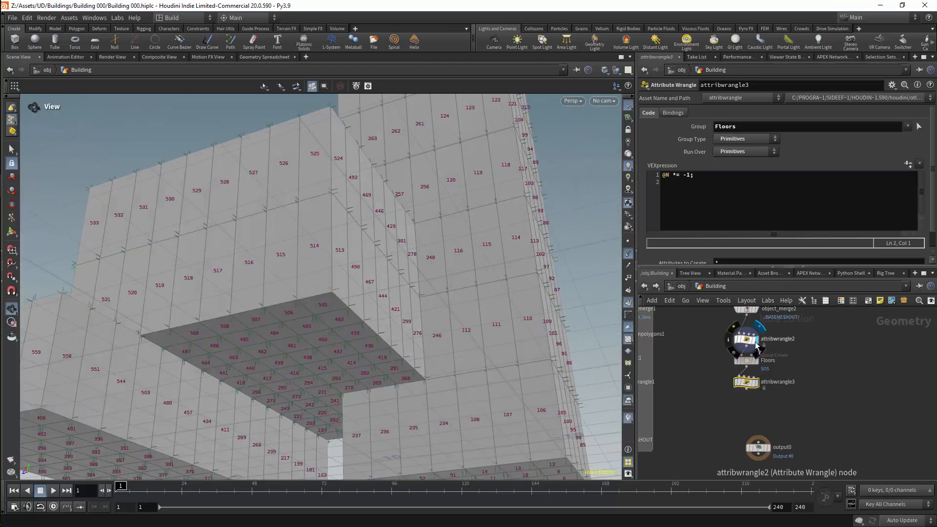
left_click(628, 254)
left_click(631, 292)
left_click(628, 254)
scroll(576, 353, "up", 3)
left_click_drag(576, 353, 708, 348)
left_click(757, 382)
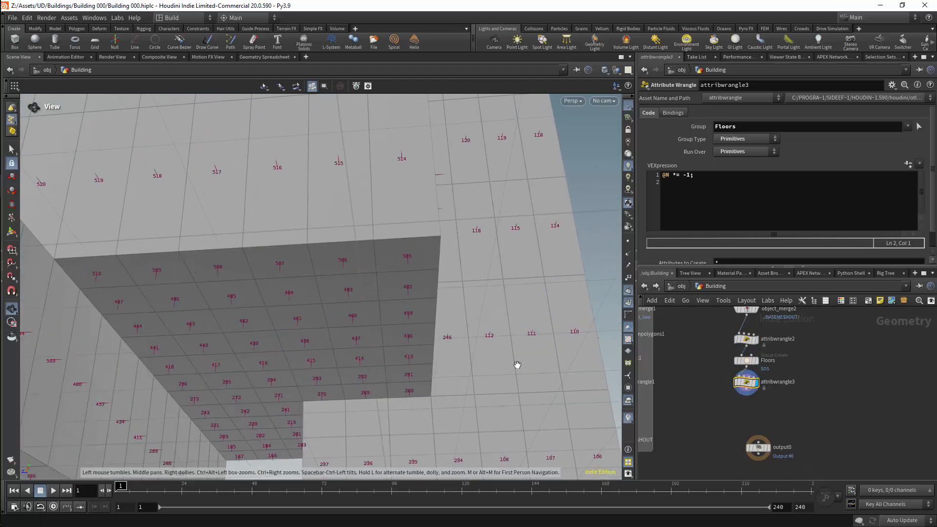
left_click_drag(517, 363, 436, 289)
Add a Reverse node fed by the Floors node and display it.
key("Tab")
type("reverse")
key("Return")
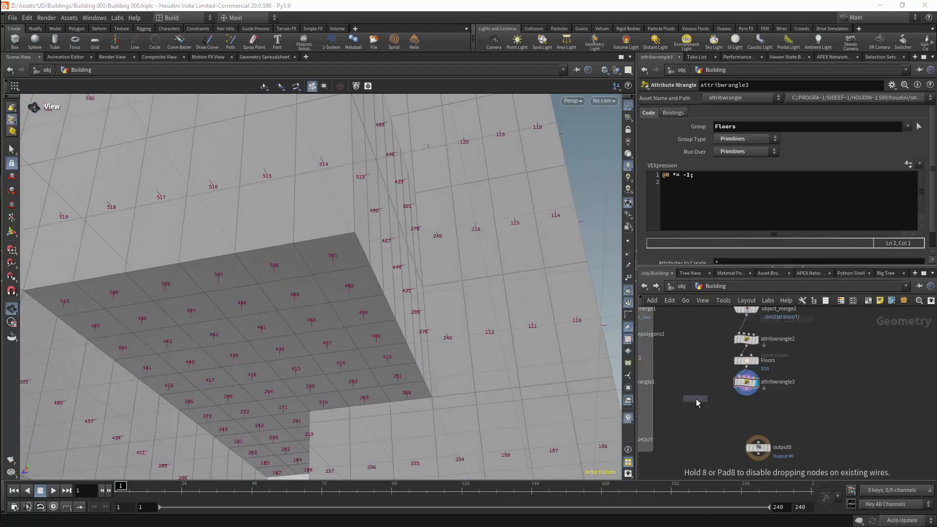
left_click(708, 381)
left_click(719, 382)
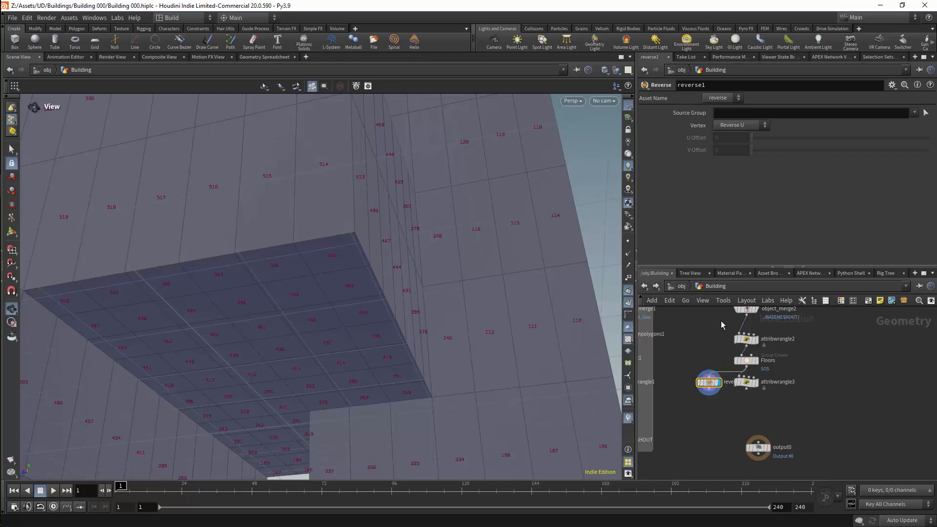
Limit the Reverse node to the Floors group and place it directly beneath the Floors node.
left_click(914, 112)
left_click(903, 125)
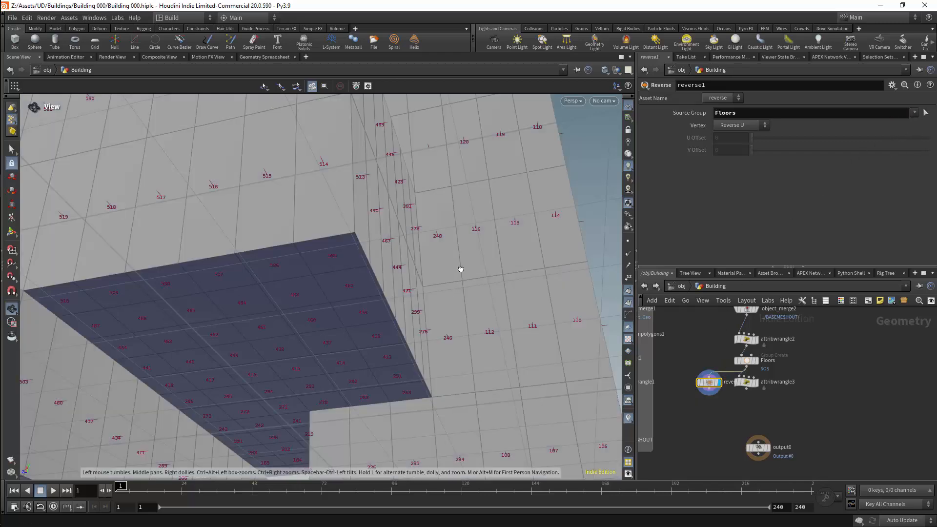
left_click_drag(461, 268, 464, 297)
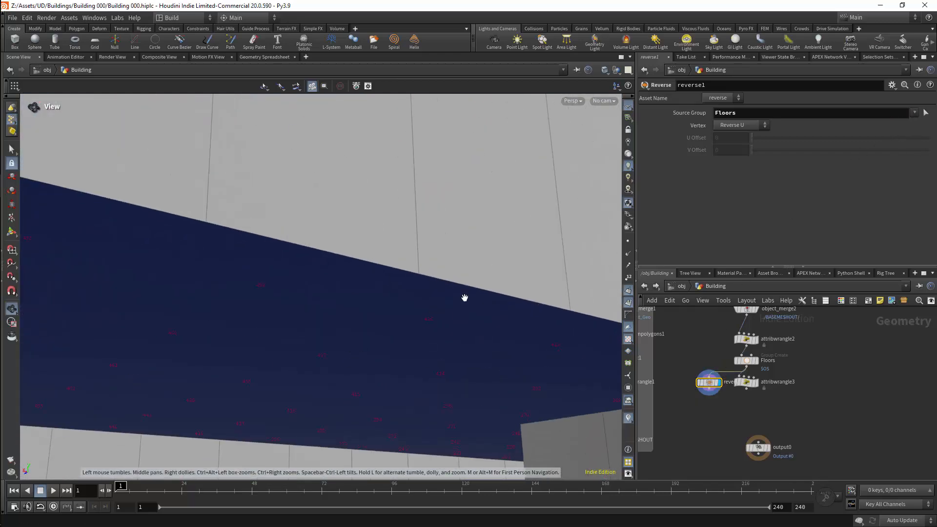
scroll(464, 297, "down", 6)
left_click_drag(708, 382, 746, 382)
Add a Group node connected below reverse1.
key("Tab")
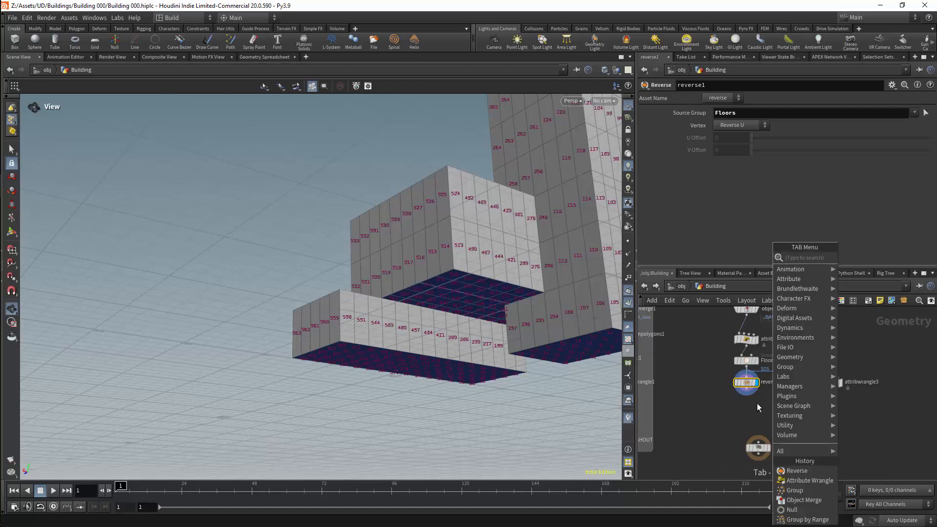
type("group")
key("Return")
left_click(746, 400)
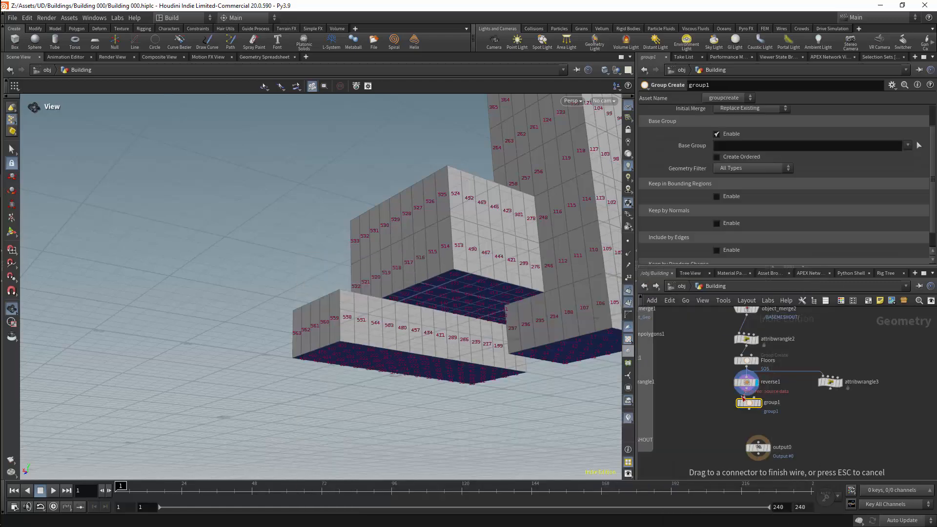
Disable the Base Group option on group1 and choose Primitives as its group type.
left_click(774, 133)
scroll(762, 139, "up", 2)
left_click(735, 125)
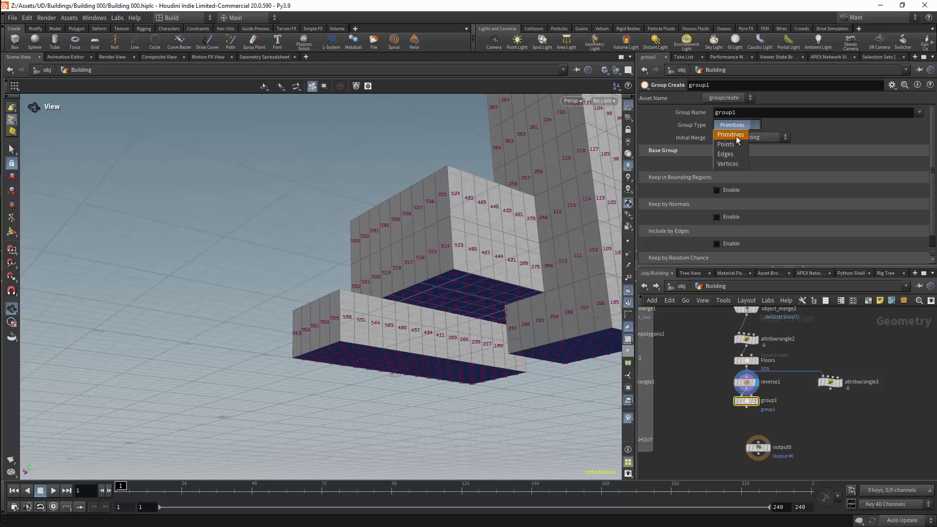
left_click(736, 136)
Enable Keep by Normals on group1 with direction 0, 1, 0 and spread angle 0, and display the node.
left_click(716, 217)
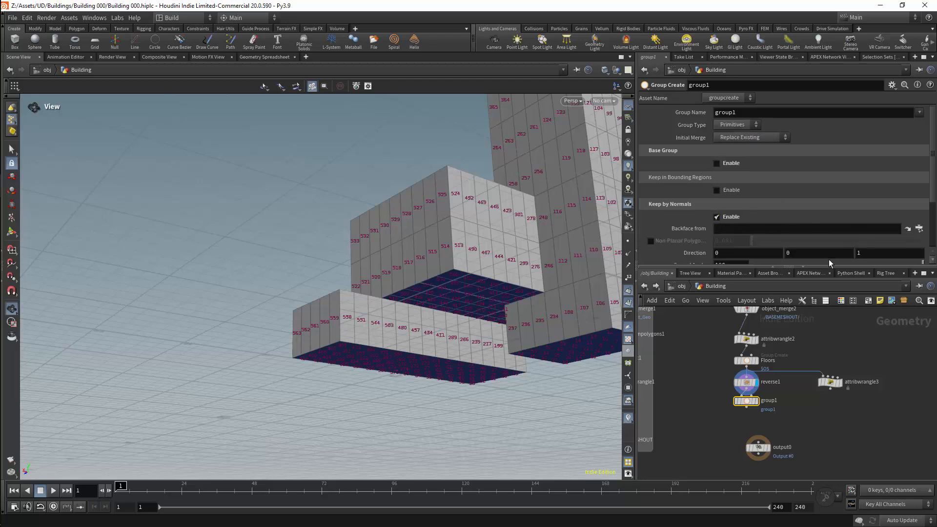
double_click(834, 250)
type("1")
key("Tab")
type("0")
scroll(913, 204, "down", 3)
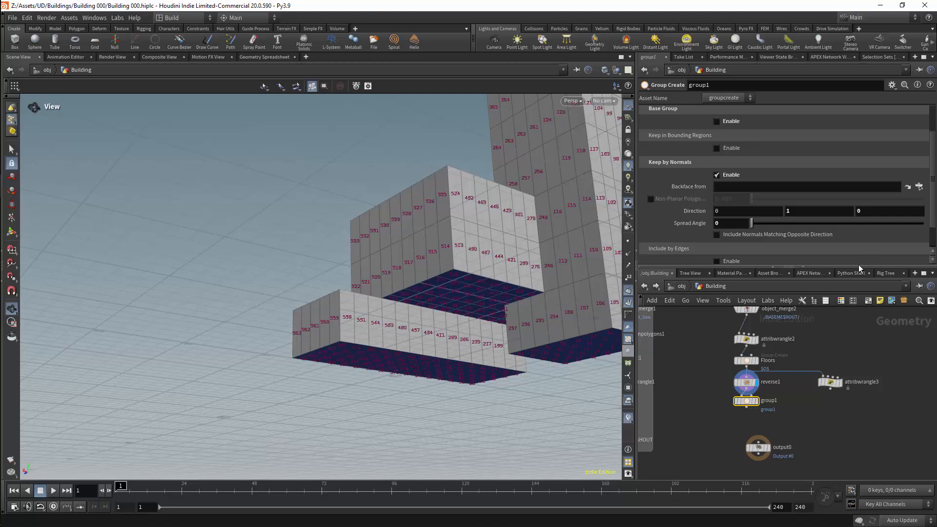
left_click(756, 401)
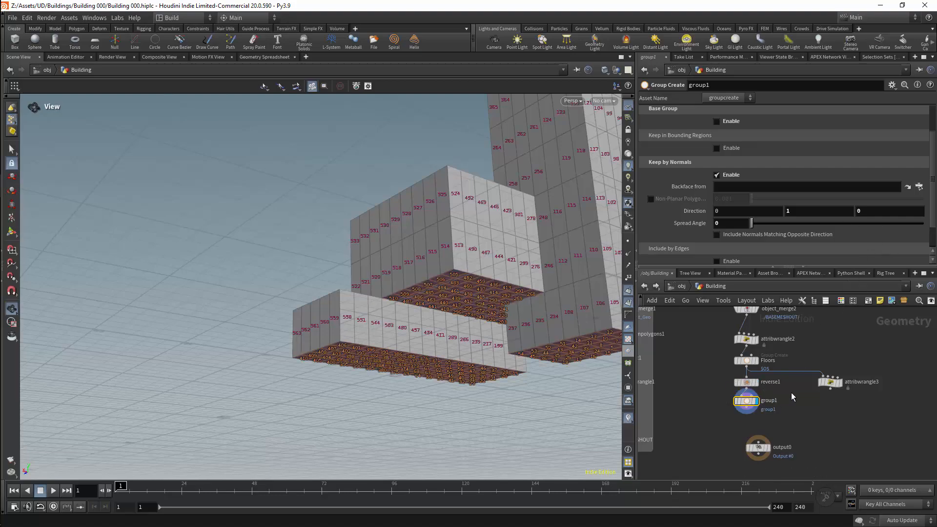
left_click_drag(478, 188, 450, 236)
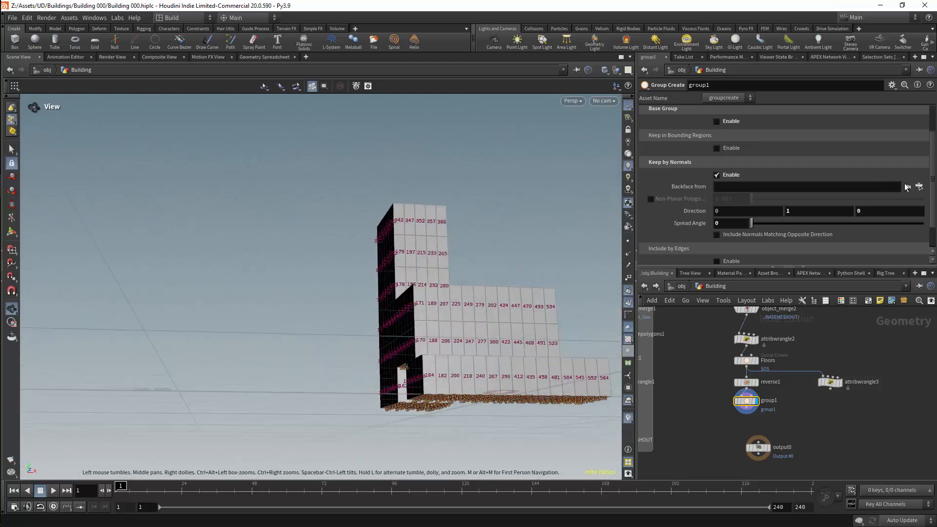
Set group1's Group Name to FloorsAndCeilings.
scroll(781, 195, "up", 2)
left_click(737, 113)
type("F")
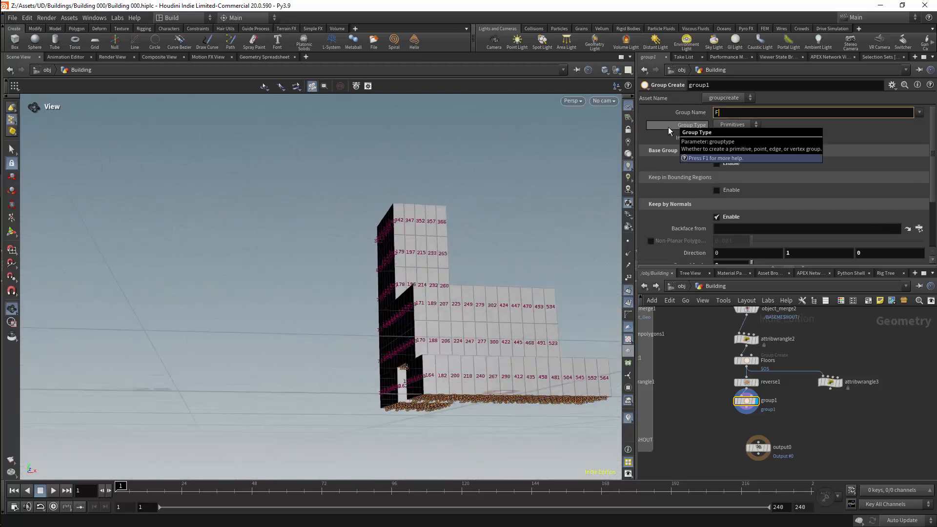
type("oorsAndCielings")
key("Return")
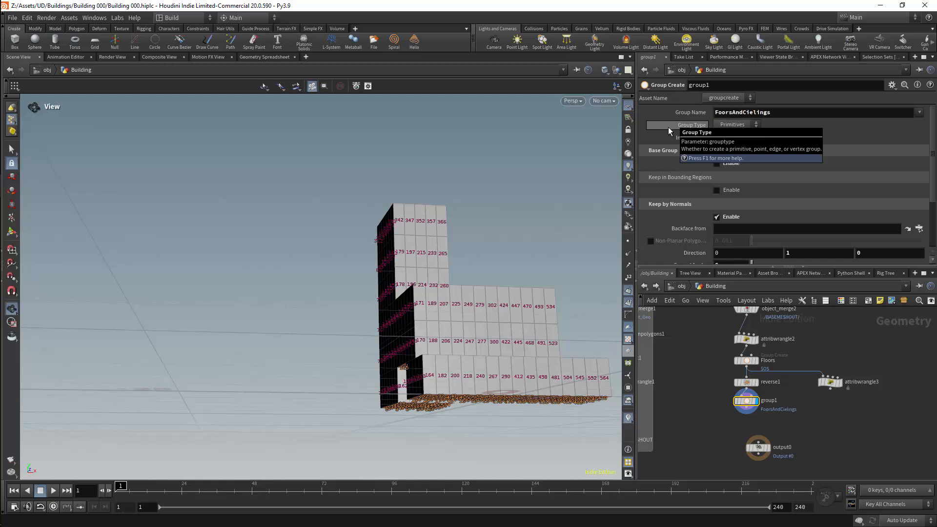
key("Delete")
key("Delete")
type("ei")
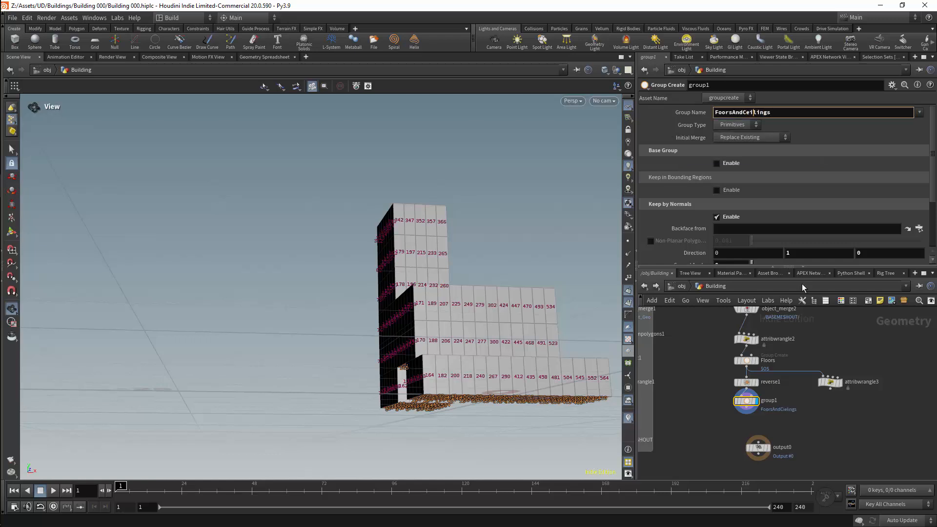
left_click(814, 419)
left_click(719, 112)
type("l")
key("Return")
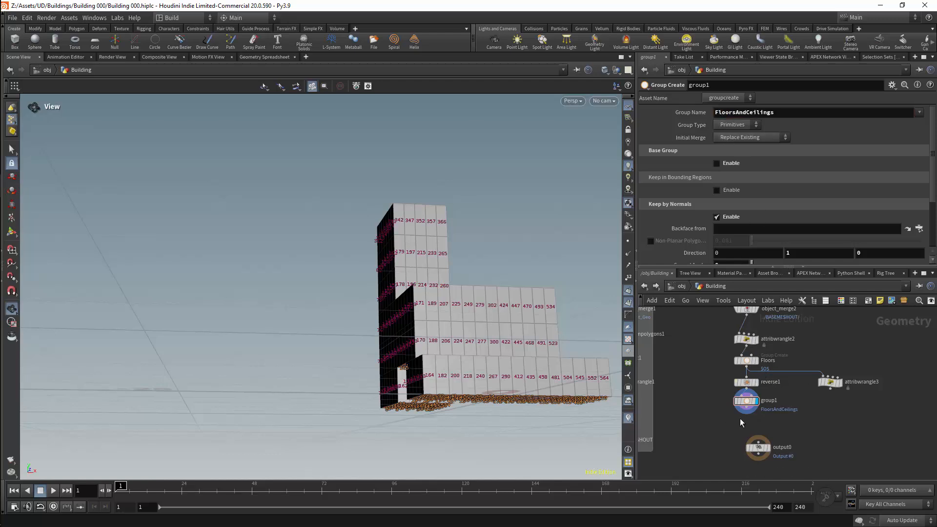
Add a Group Delete node connected below group1 and display it.
key("Tab")
type("groud")
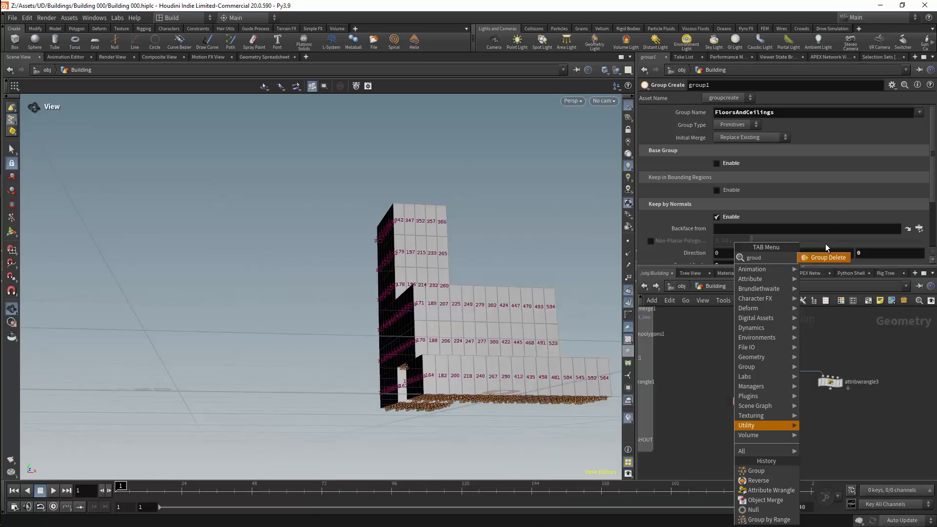
key("Return")
left_click(740, 426)
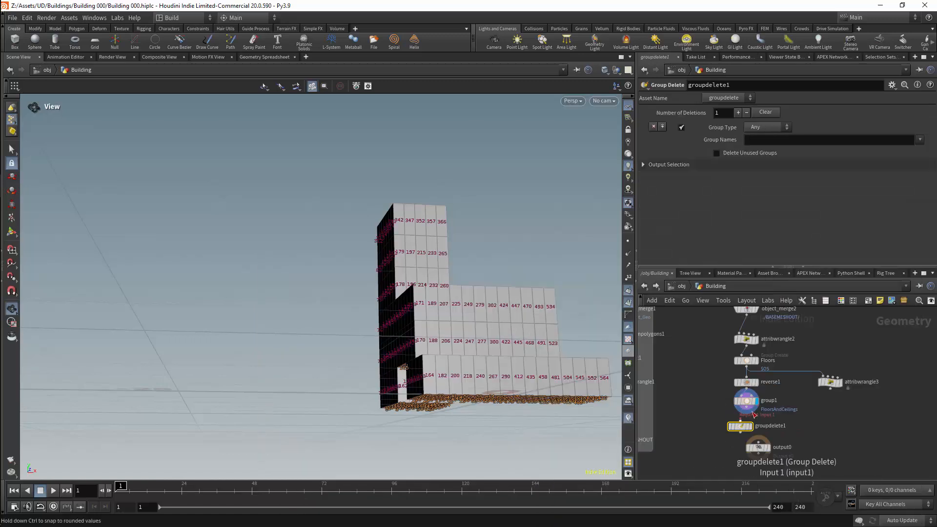
left_click(750, 425)
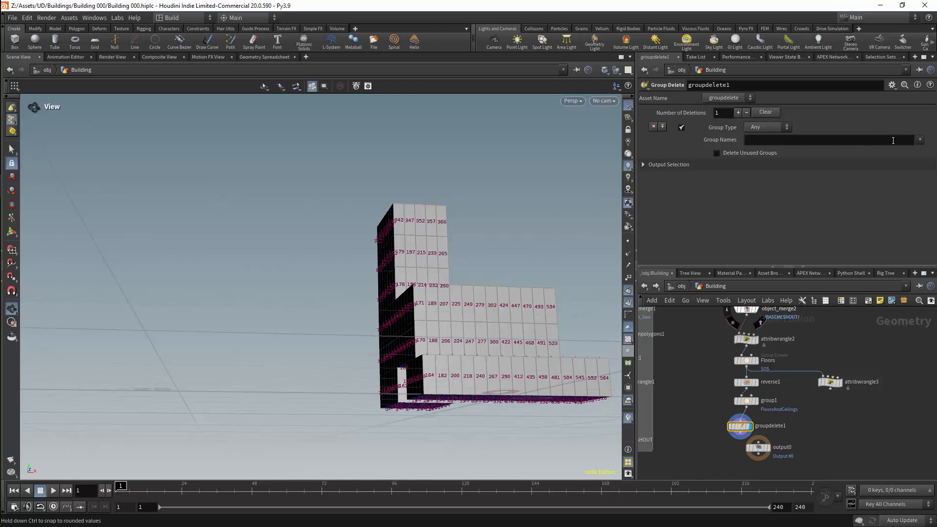
Make groupdelete1 remove the Floors group and line the node up under group1, with output0 moved further down.
left_click(918, 141)
left_click(880, 177)
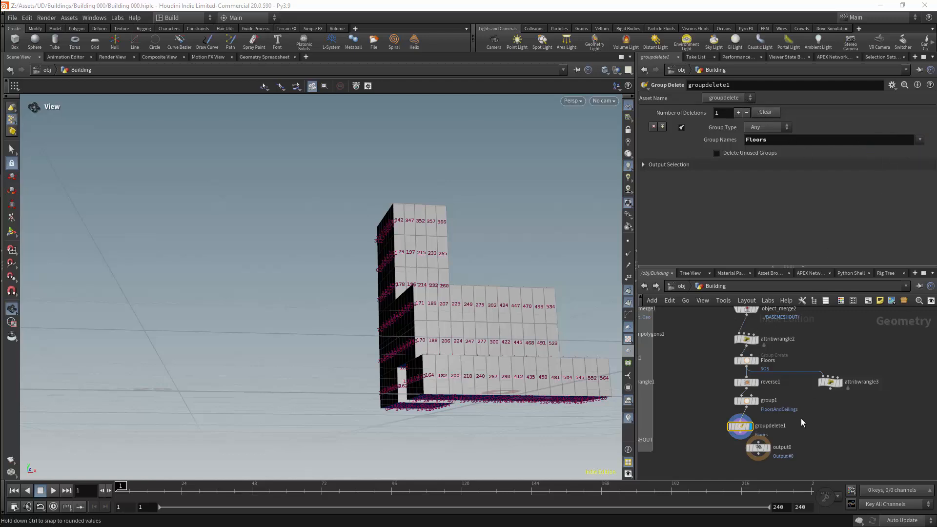
left_click_drag(759, 454, 755, 475)
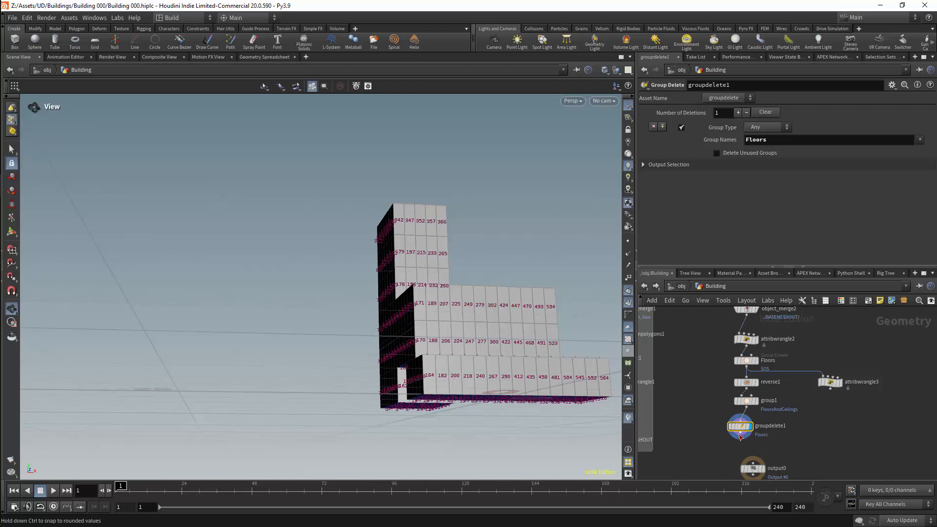
left_click_drag(745, 429, 751, 423)
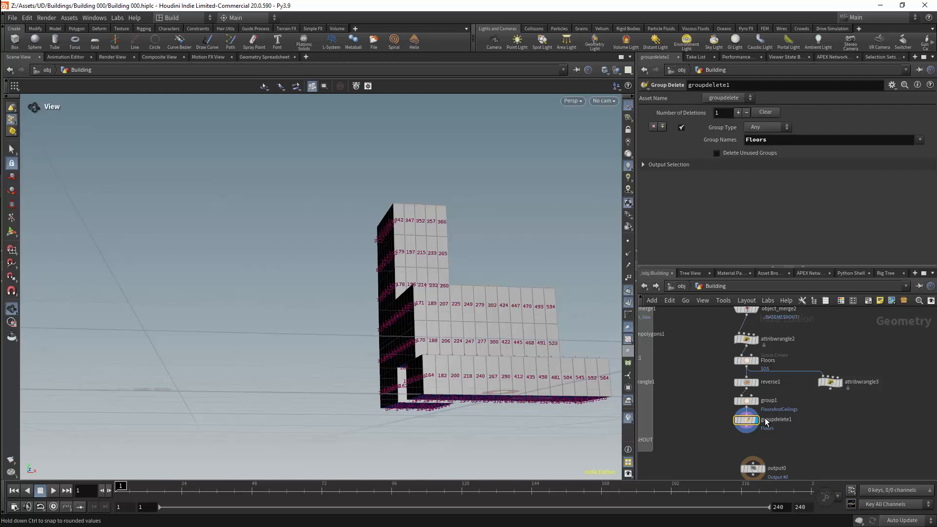
Add a Blast node connected below groupdelete1 and space it slightly beneath that node.
left_click(747, 428)
key("Tab")
type("bla")
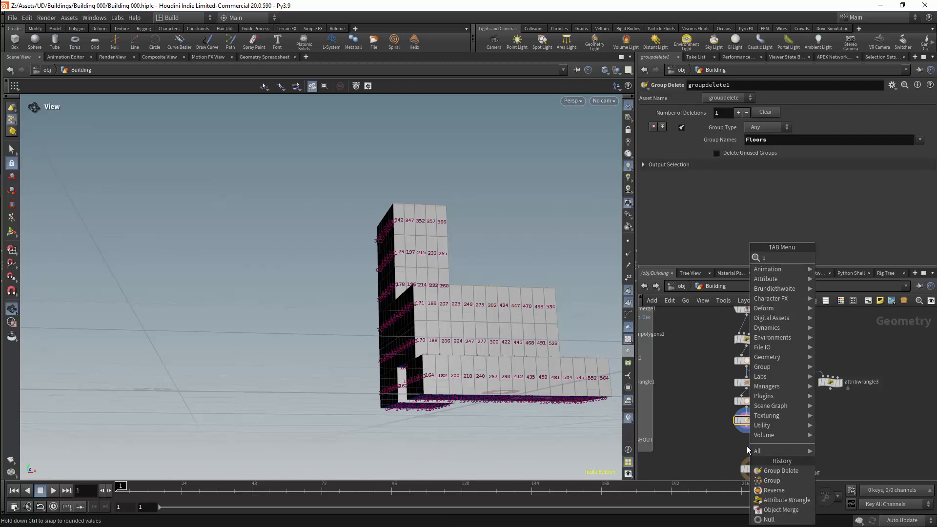
left_click(823, 259)
left_click(747, 438)
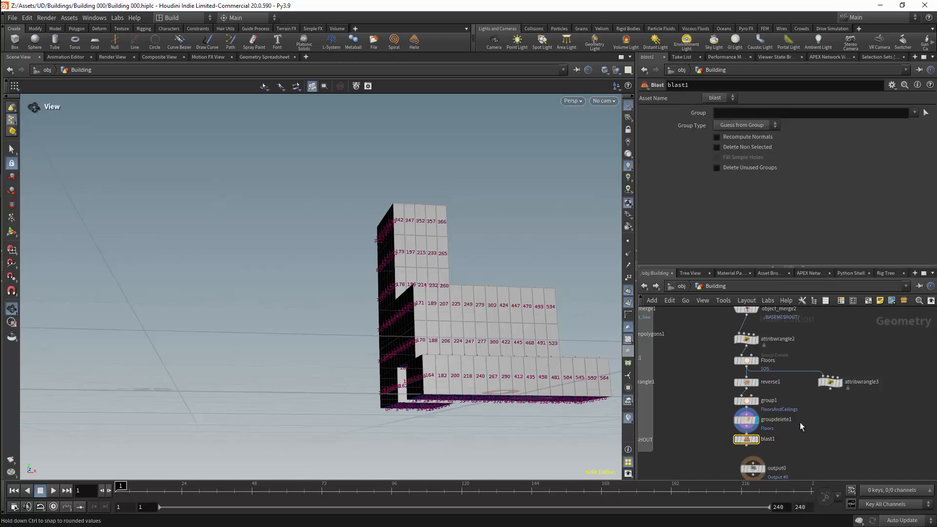
left_click_drag(749, 438, 748, 445)
left_click(747, 437)
left_click(748, 439)
Blast the FloorsAndCeilings group with the group type set to Primitives and display the result.
left_click(915, 114)
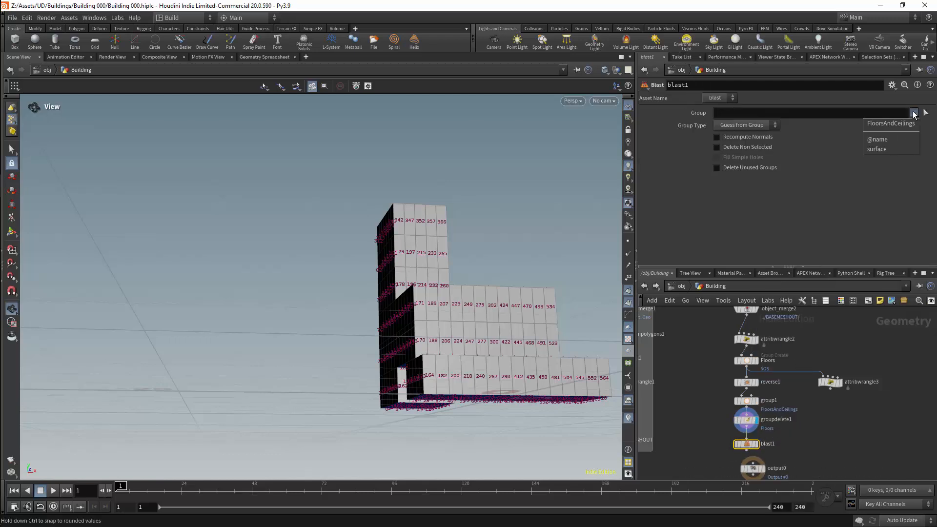
left_click(901, 124)
left_click_drag(481, 221, 544, 271)
left_click(746, 125)
left_click(730, 174)
middle_click_drag(807, 466, 820, 376)
left_click_drag(765, 378, 755, 441)
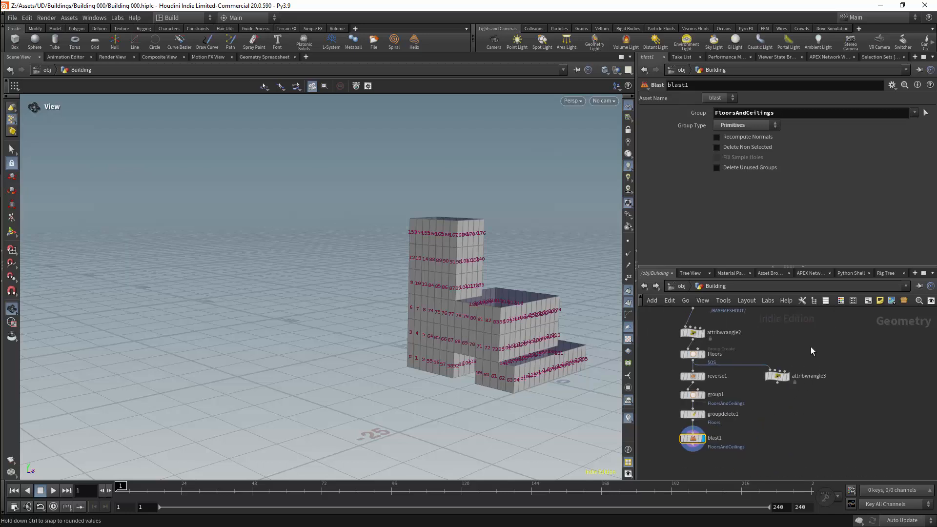
Delete the unused attribwrangle3 node.
left_click(777, 376)
key("Delete")
Add a For-Each Primitive loop and place it directly below blast1, connecting foreach_begin1 to blast1's output.
middle_click_drag(779, 389, 807, 312)
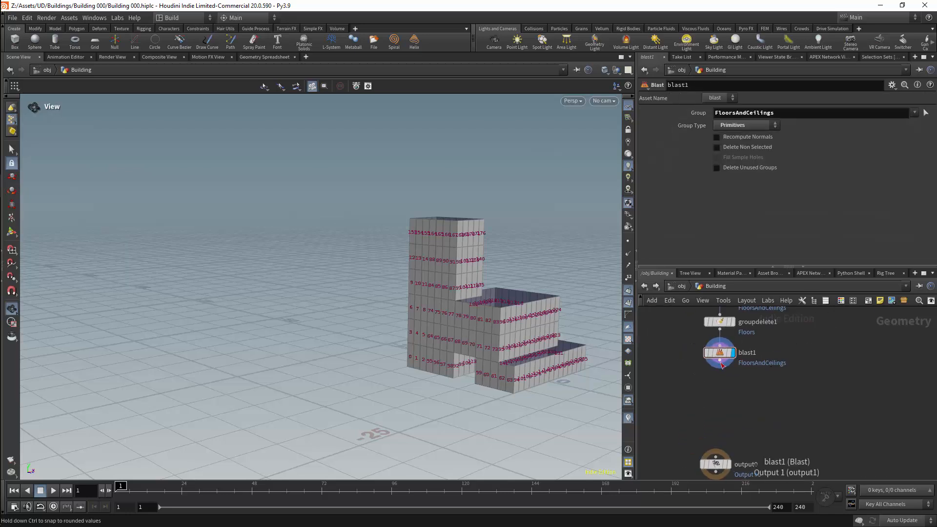
key("Tab")
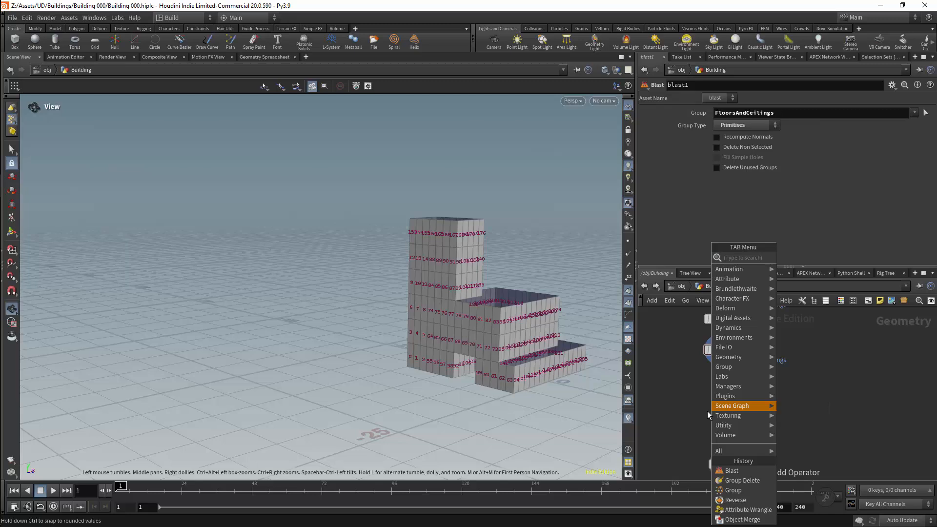
type("fore")
left_click(826, 277)
left_click(722, 405)
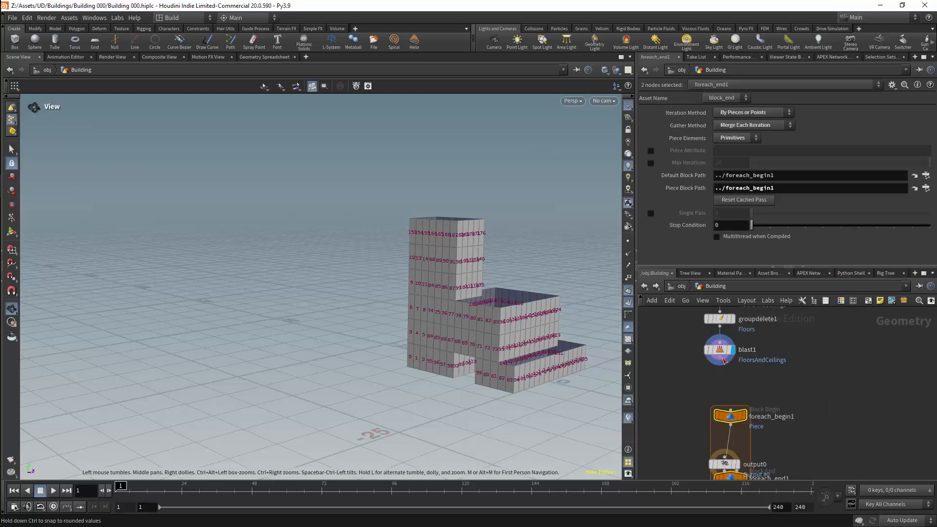
left_click(719, 374)
left_click_drag(719, 374, 719, 381)
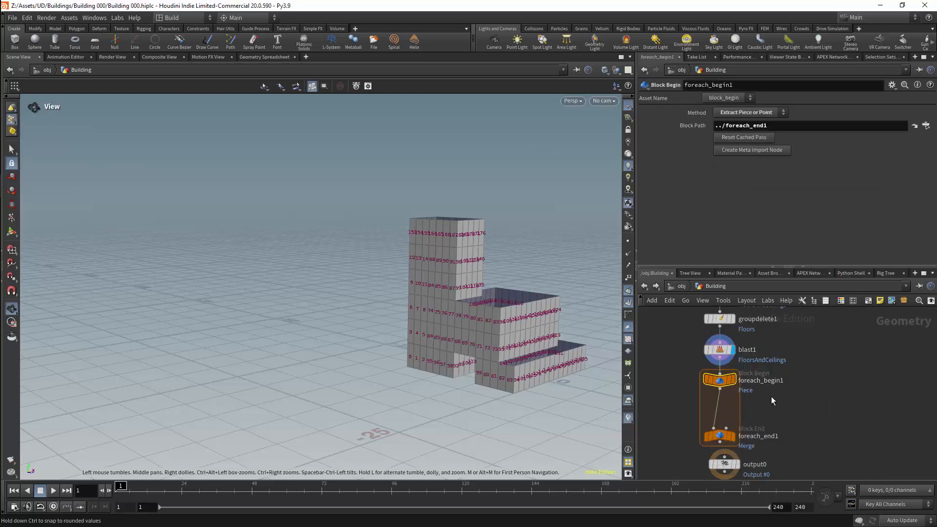
Insert an Attribute Wrangle between foreach_begin1 and foreach_end1, and space output0 out below the loop.
key("Tab")
type("atw")
key("Return")
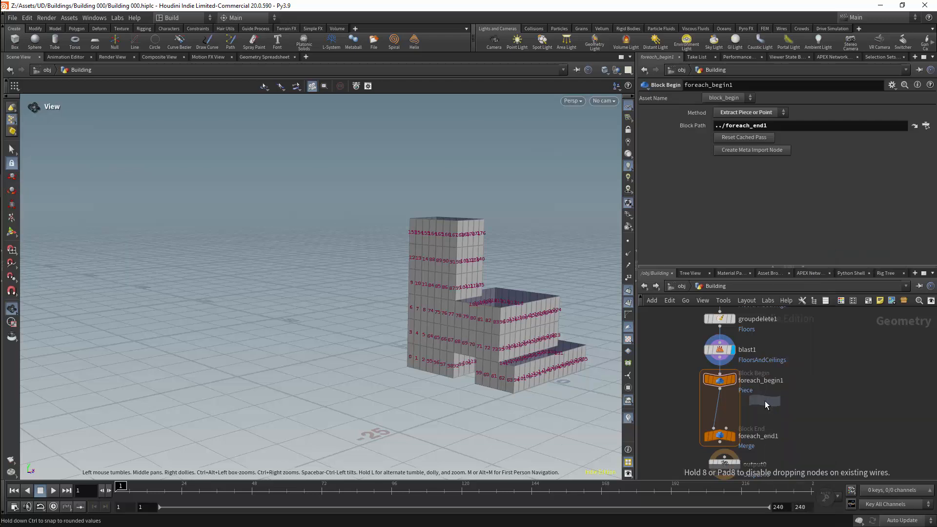
left_click(714, 410)
middle_click_drag(774, 447, 786, 400)
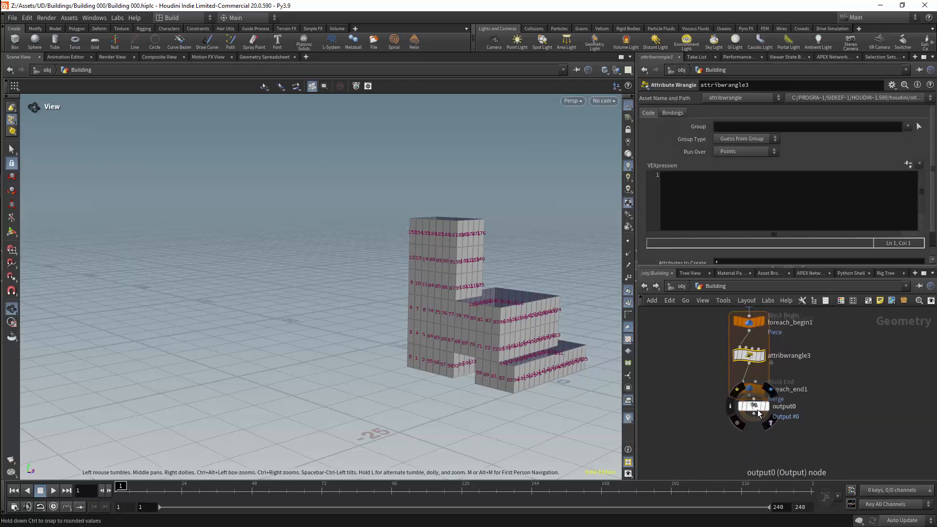
left_click_drag(750, 397, 745, 420)
left_click_drag(746, 429, 750, 425)
Write the line string name = sprintf("Floor%g", ); in attribwrangle3's VEX code, leaving two blank lines above it.
left_click(700, 208)
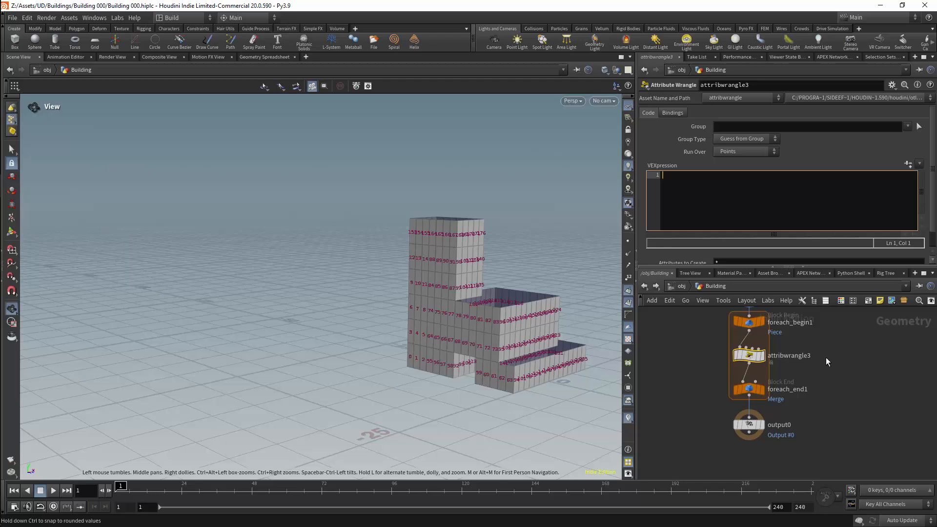
key("Return")
key("Return")
type("string ")
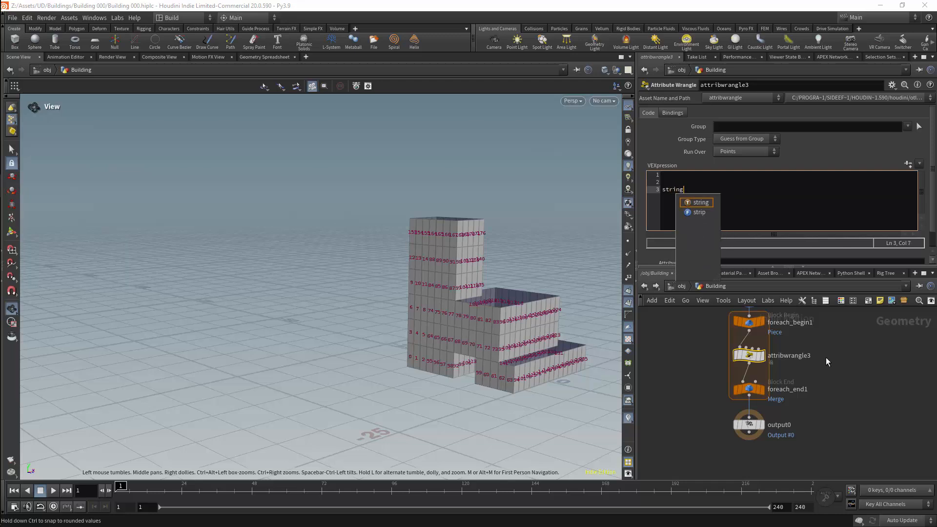
type("name = ")
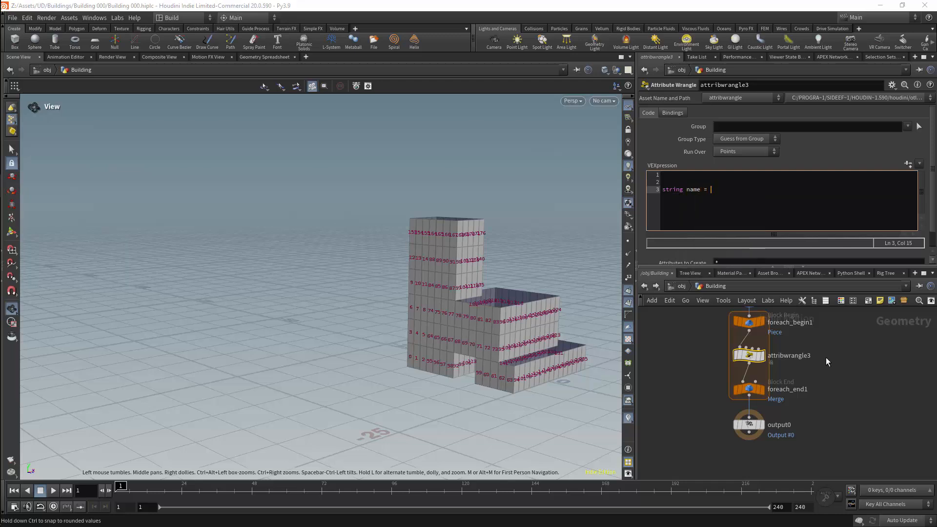
type("sprintf();\"Floor%g,")
Run attribwrangle3 over Primitives and declare vector center = getbbox_center(0); on the first line of its code.
key("ctrl+Home")
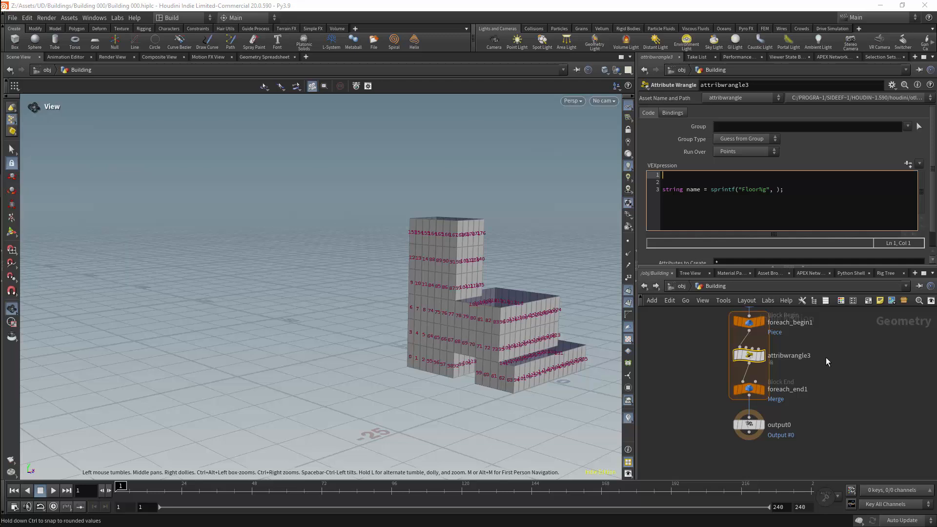
type("vector")
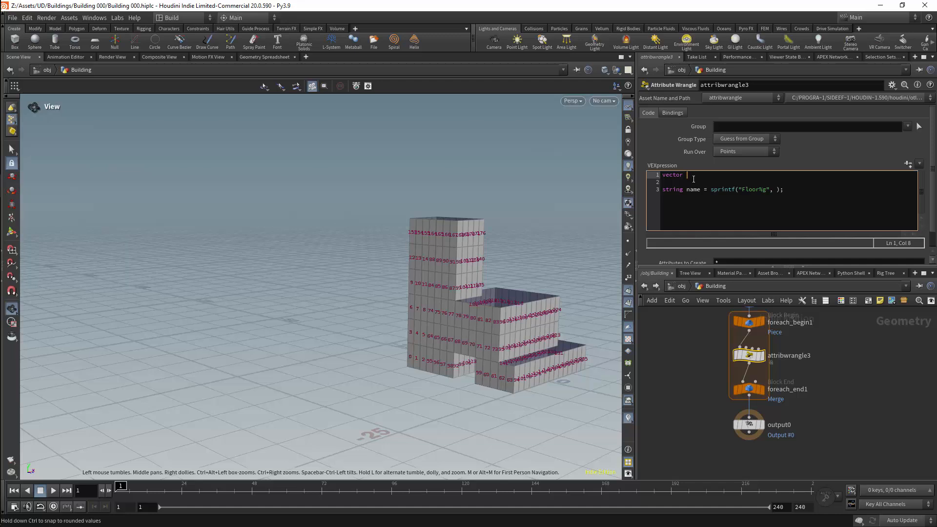
left_click(760, 154)
left_click(749, 172)
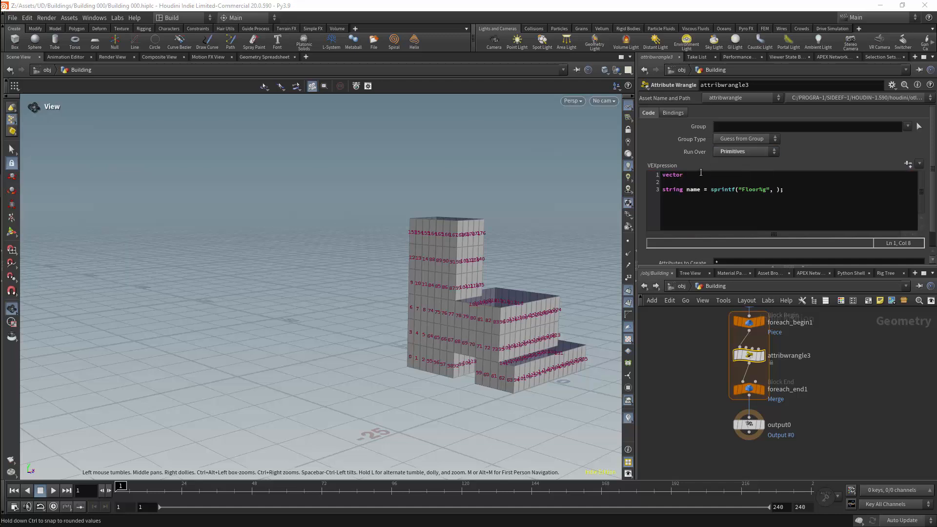
left_click(697, 176)
type("center ")
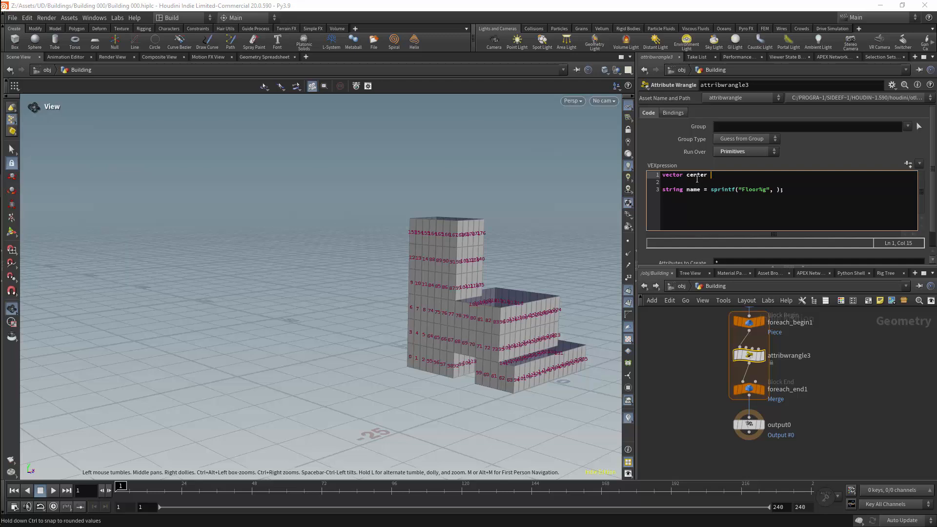
type("= get")
key("Down")
key("Down")
key("Down")
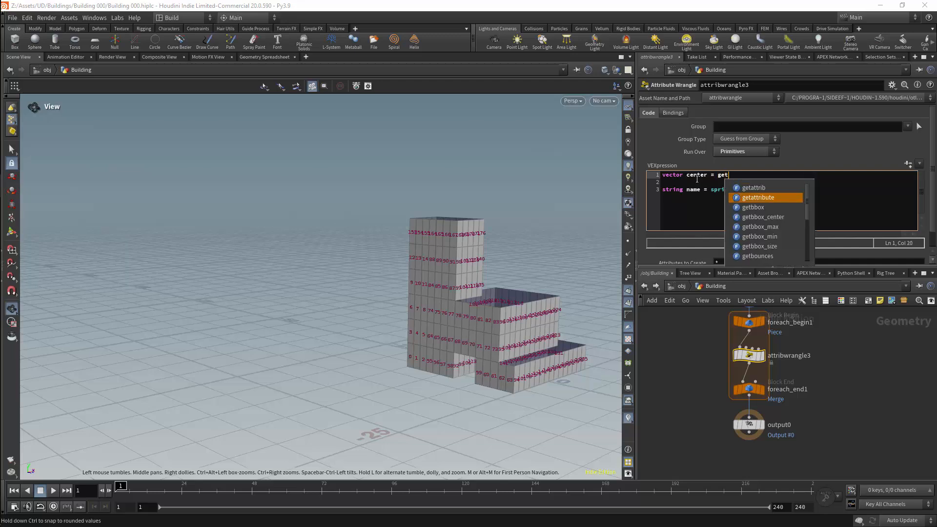
key("Return")
type("(")
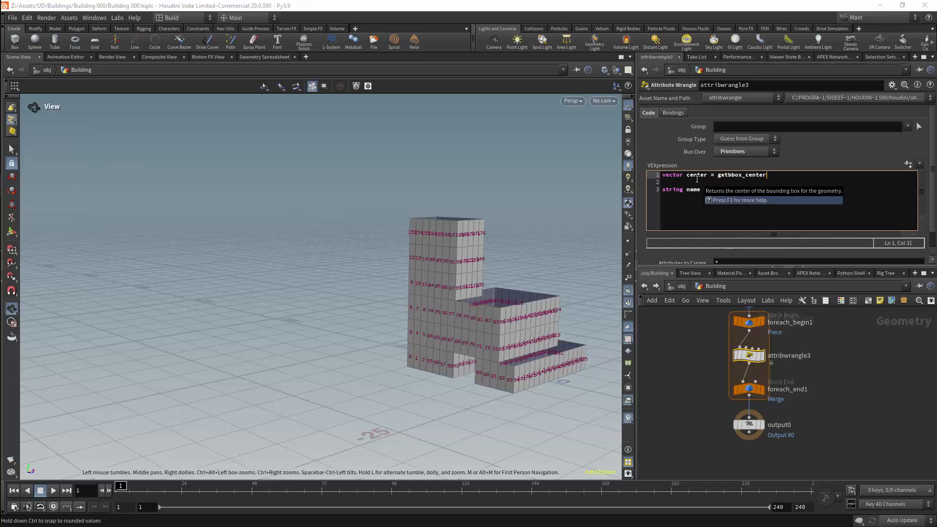
type("0")
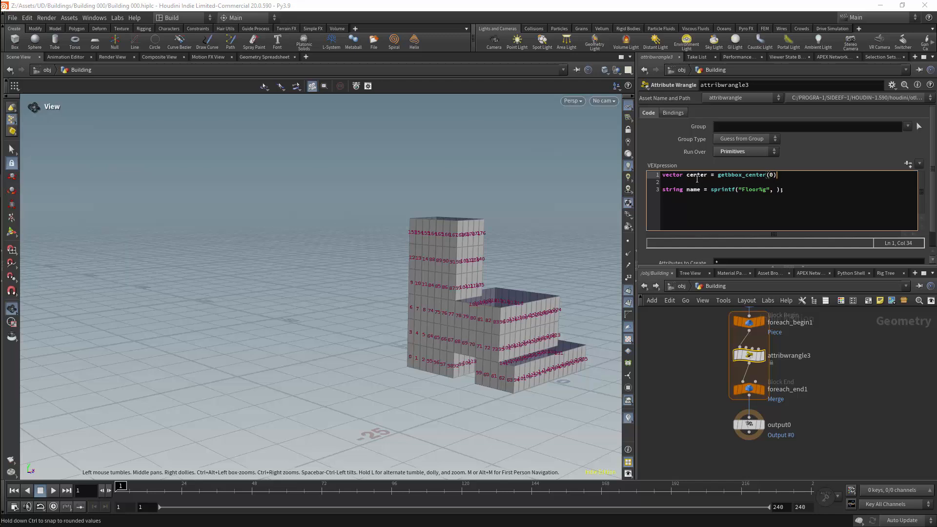
Add the line float floor = floor(center[1] / 3); between the center and name declarations.
key("Down")
key("Down")
key("Up")
key("Return")
key("Return")
key("Up")
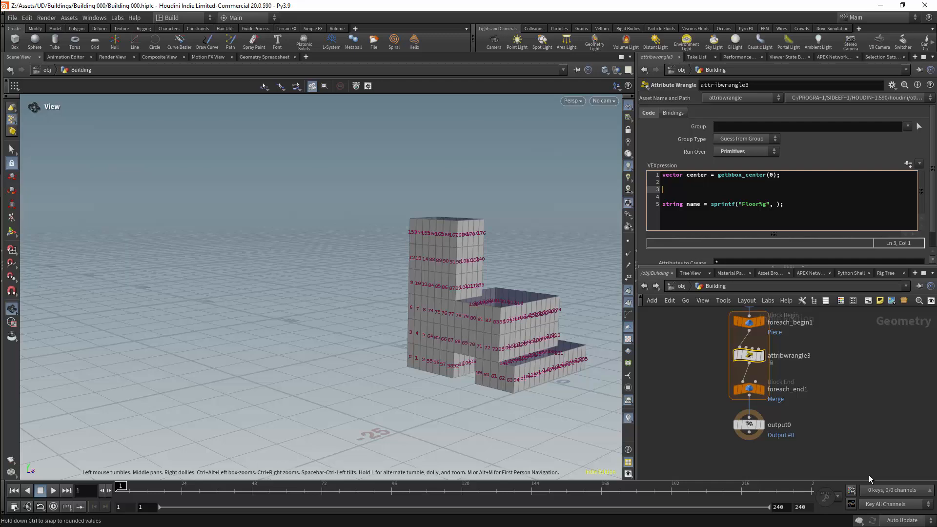
type("float ")
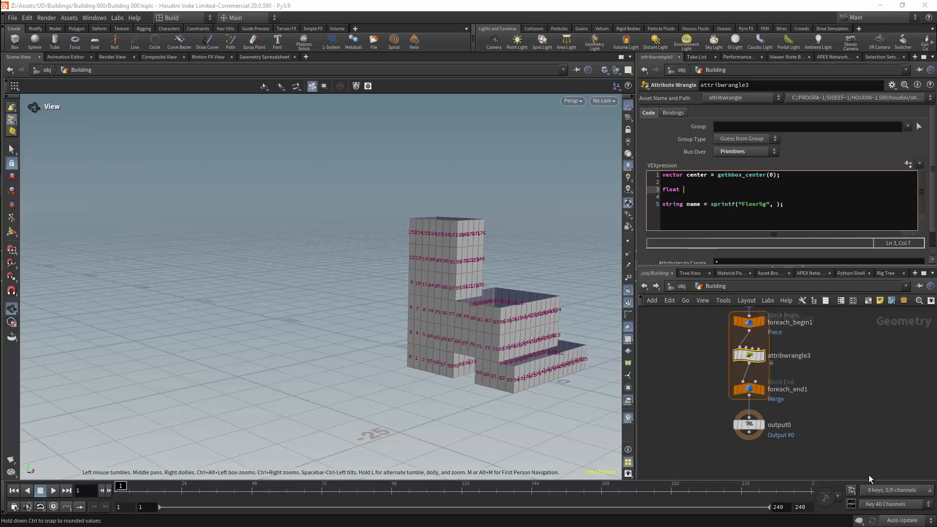
type("floor = ")
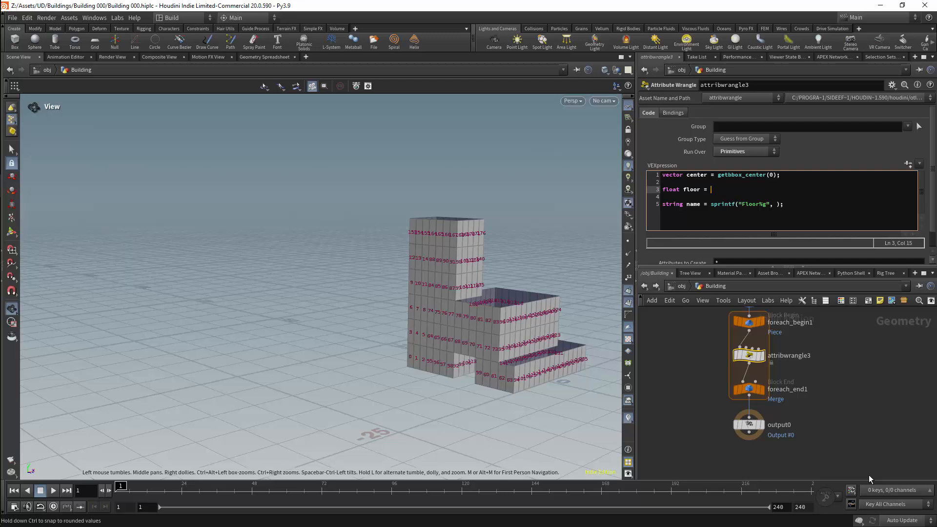
type("floor()")
key("Left")
type("cent")
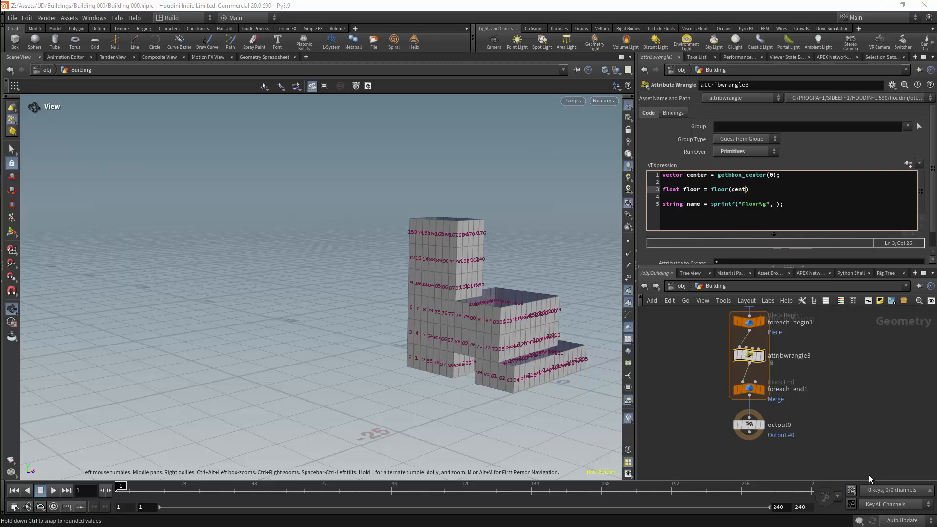
type("er")
type("[1] / 3)")
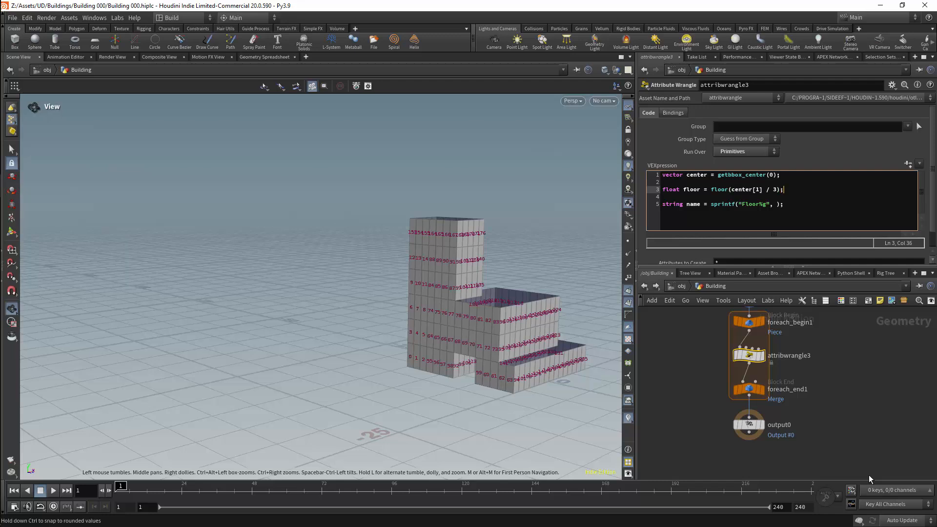
Change the floor variable to an integer so the line reads int floor = int(floor(center[1] / 3));.
key("Home")
key("ctrl+Right")
key("Left")
key("BackSpace")
key("BackSpace")
key("BackSpace")
key("BackSpace")
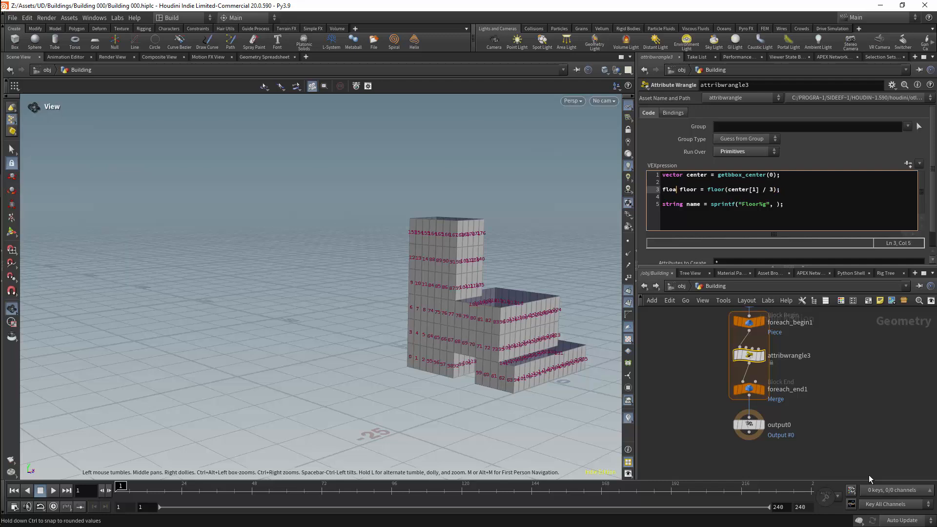
key("BackSpace")
type("int")
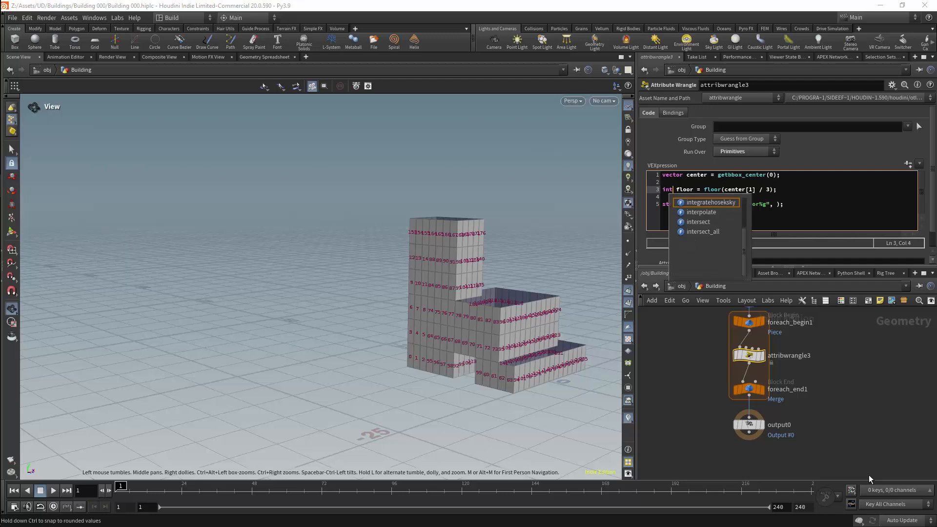
key("ctrl+Right")
type("int(")
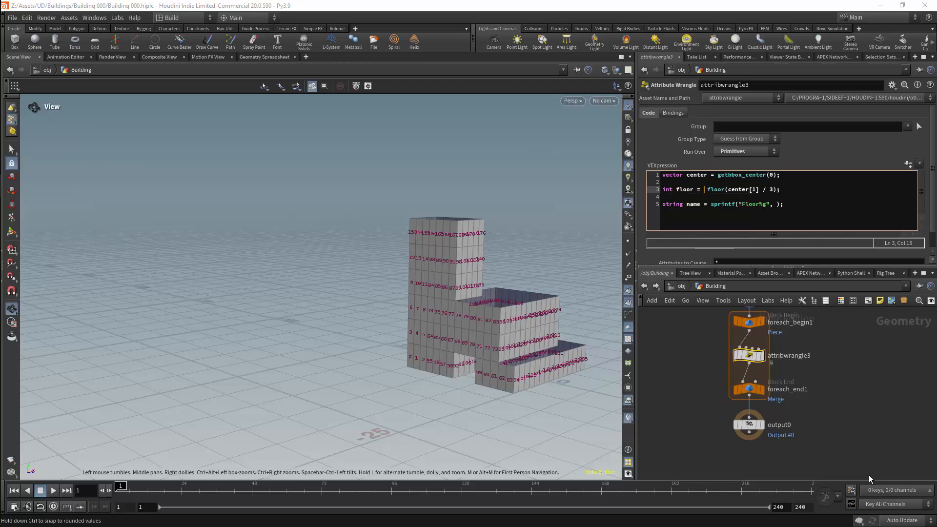
key("Delete")
key("End")
key("Left")
type(")")
Pass floor as the value argument of the sprintf call in the name declaration.
key("Down")
key("Down")
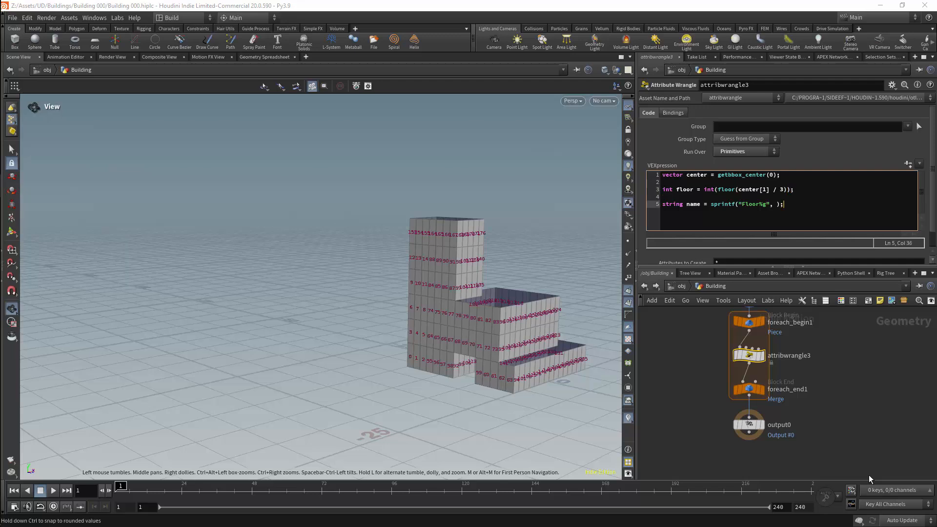
type("floor")
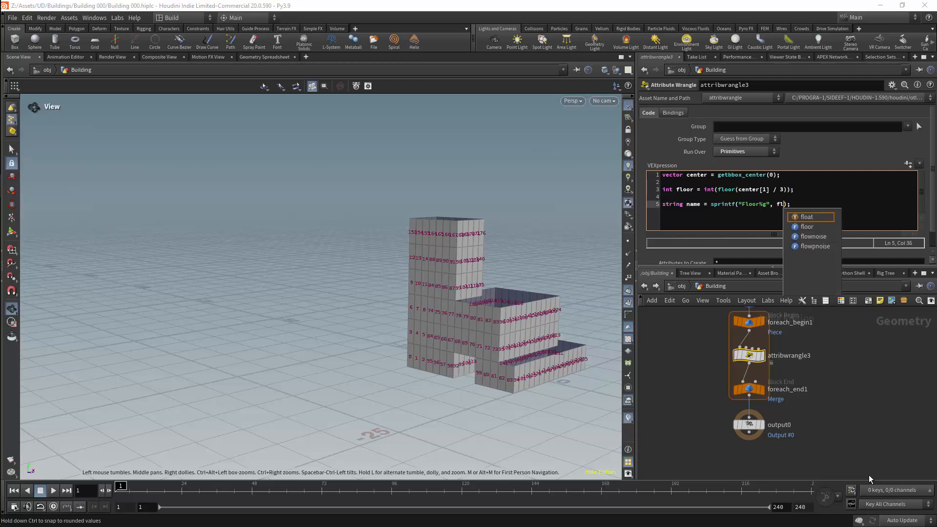
key("End")
key("Return")
key("Return")
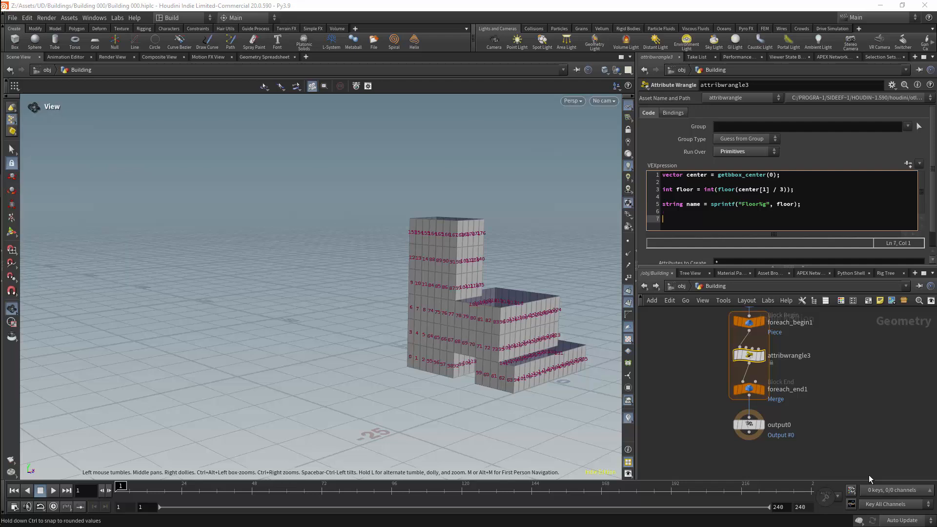
type("setpri")
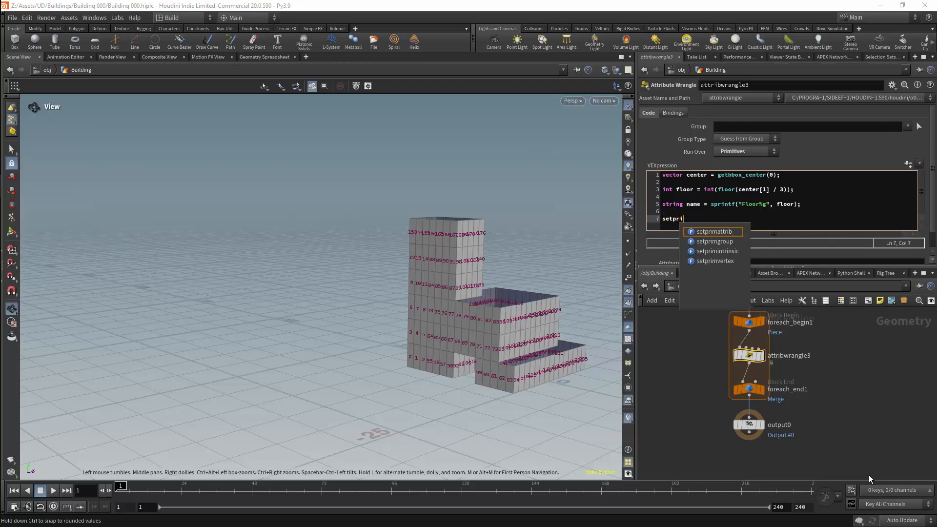
type("mgroup(")
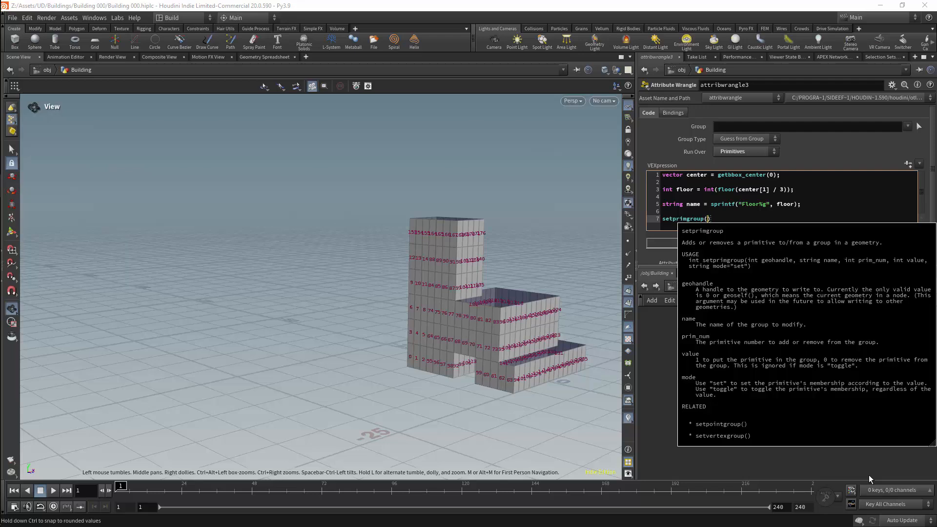
type("0, ")
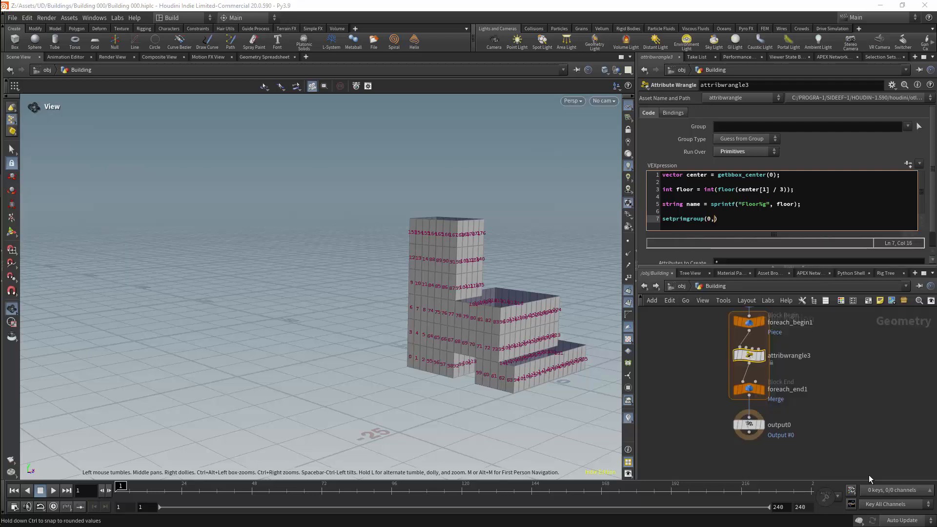
type("name, @primnu")
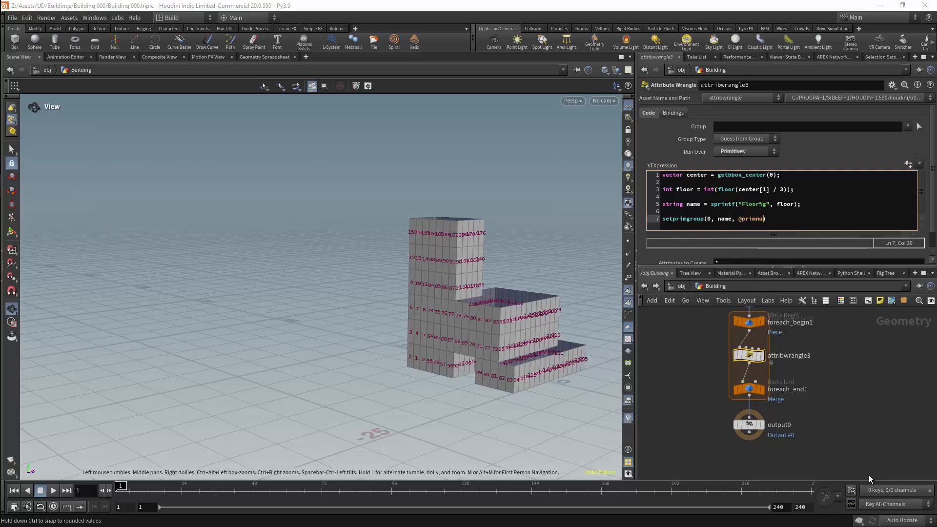
type(",. 1);")
key("Delete")
left_click(845, 151)
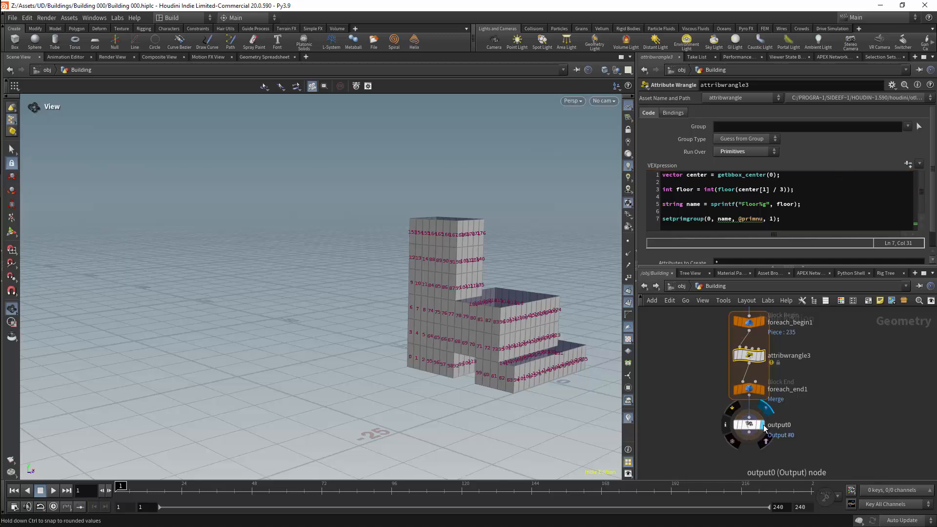
left_click(730, 356)
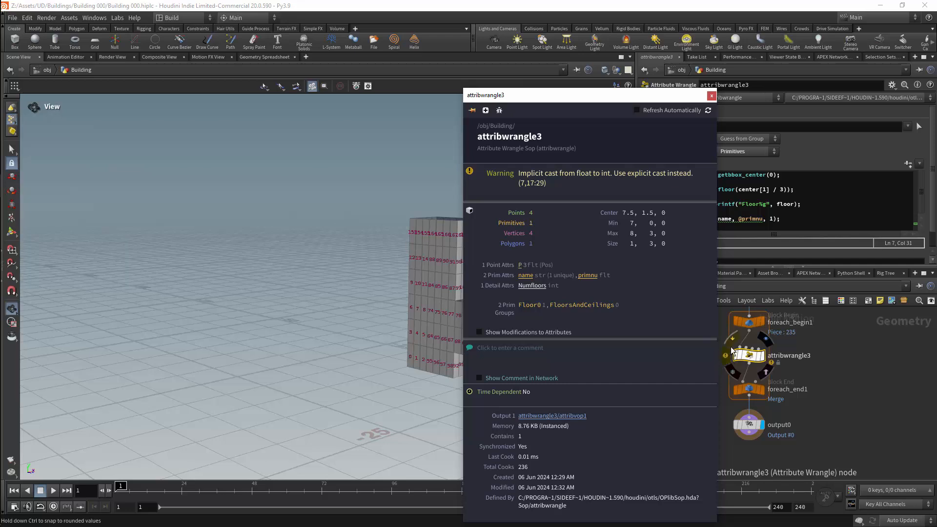
left_click(710, 96)
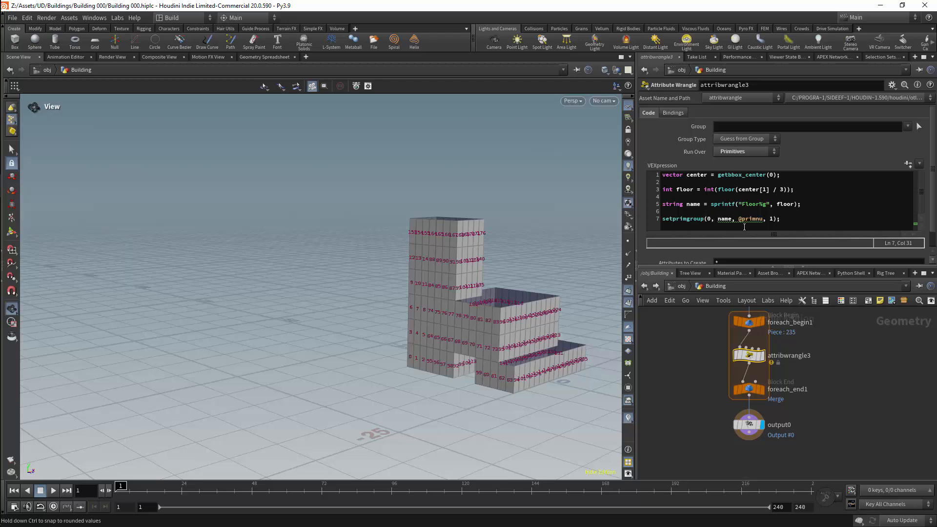
left_click(763, 219)
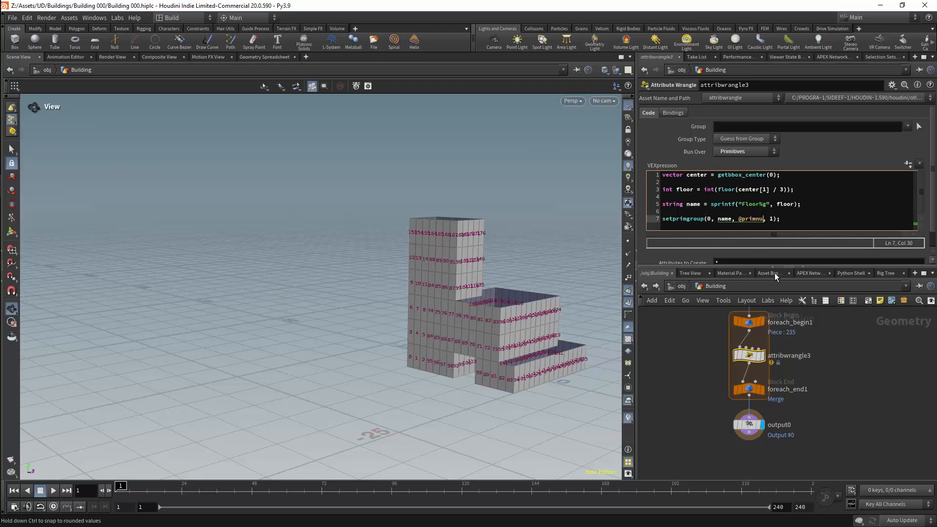
type("m")
left_click(838, 140)
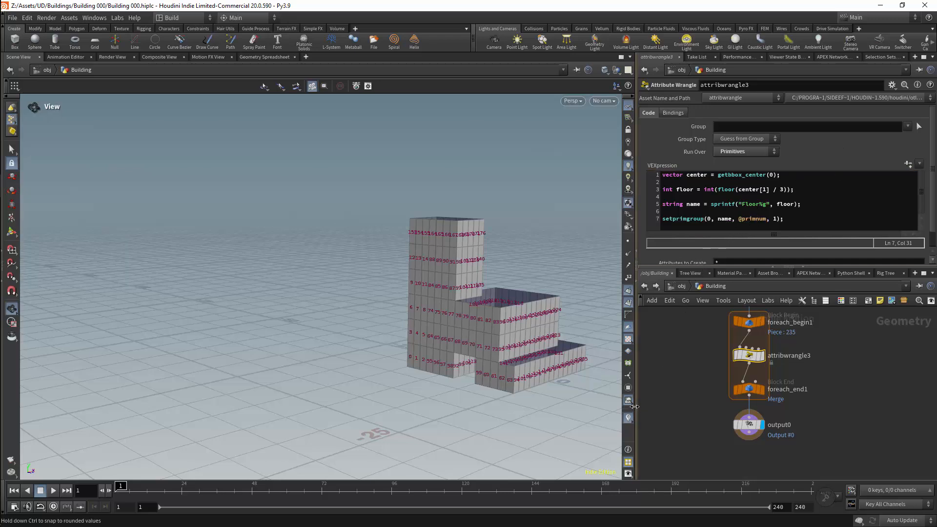
Show the group list in the viewport, set it to list primitive groups, and examine the floor groups on the building.
left_click(628, 378)
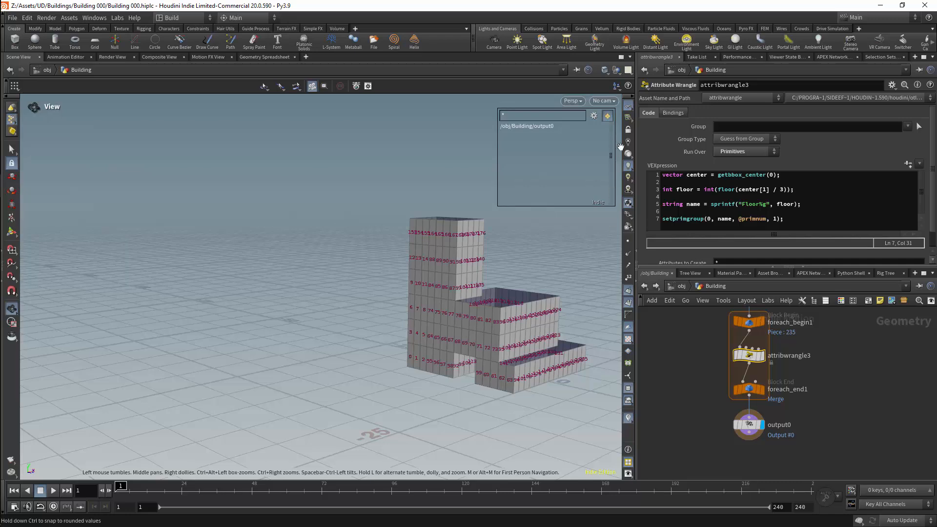
left_click(594, 116)
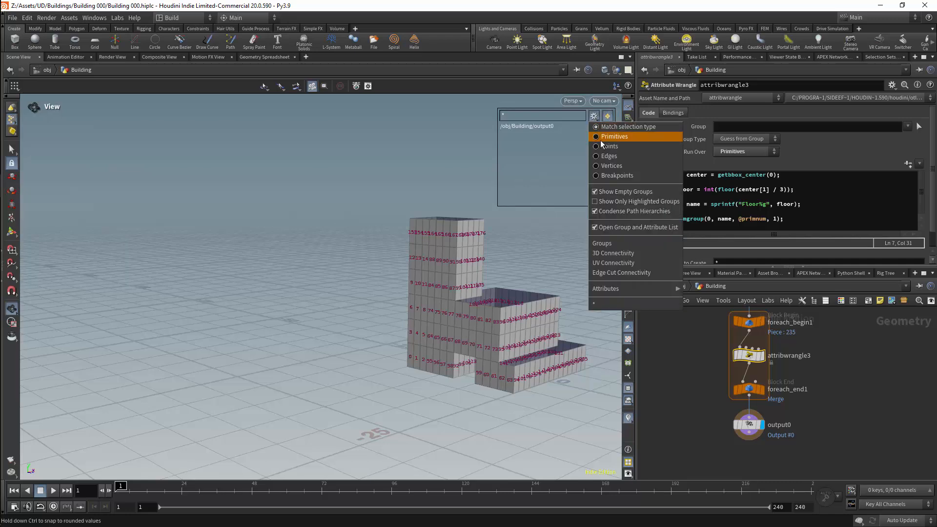
left_click(603, 138)
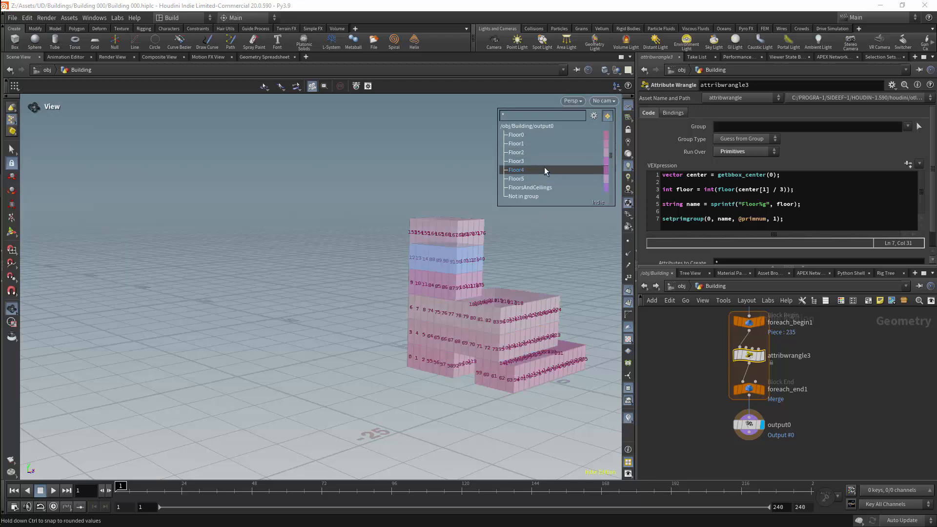
left_click_drag(529, 241, 501, 270)
middle_click_drag(501, 270, 480, 326)
scroll(791, 323, "down", 1)
middle_click_drag(791, 323, 778, 406)
scroll(779, 406, "down", 5)
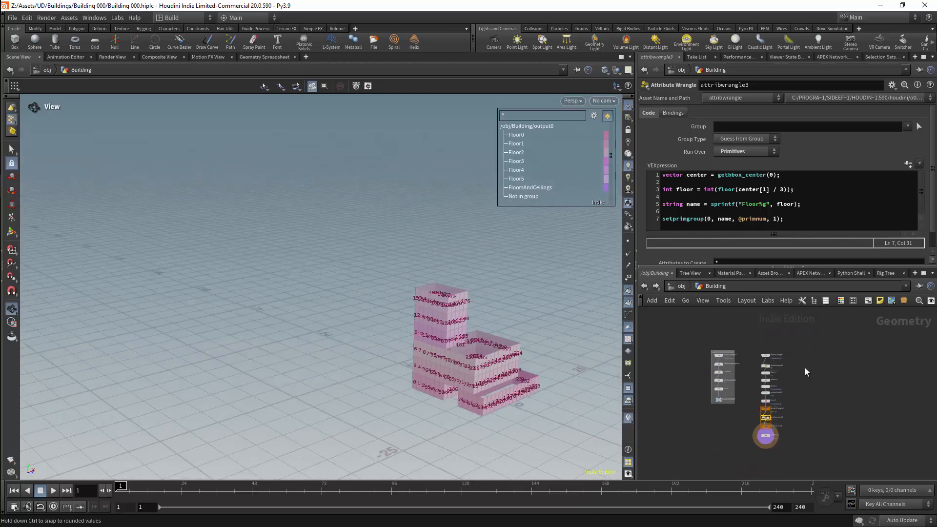
scroll(804, 368, "up", 2)
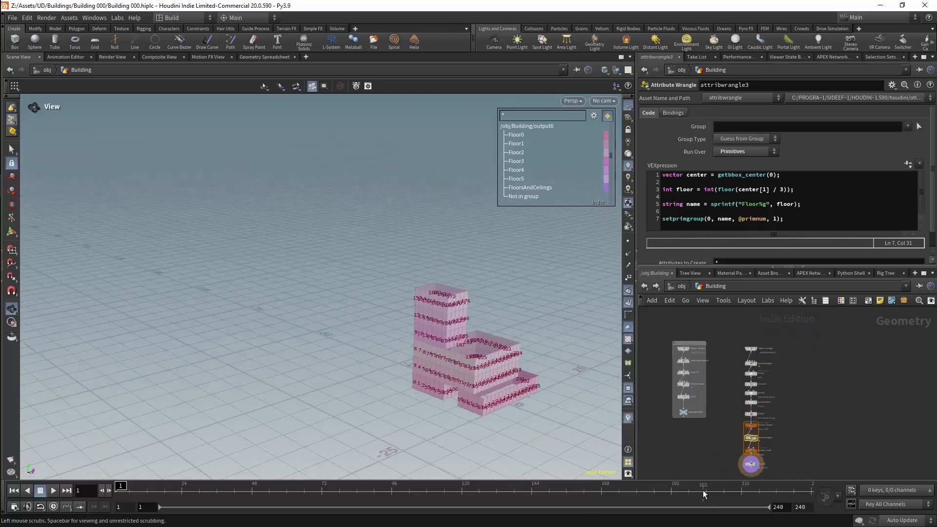